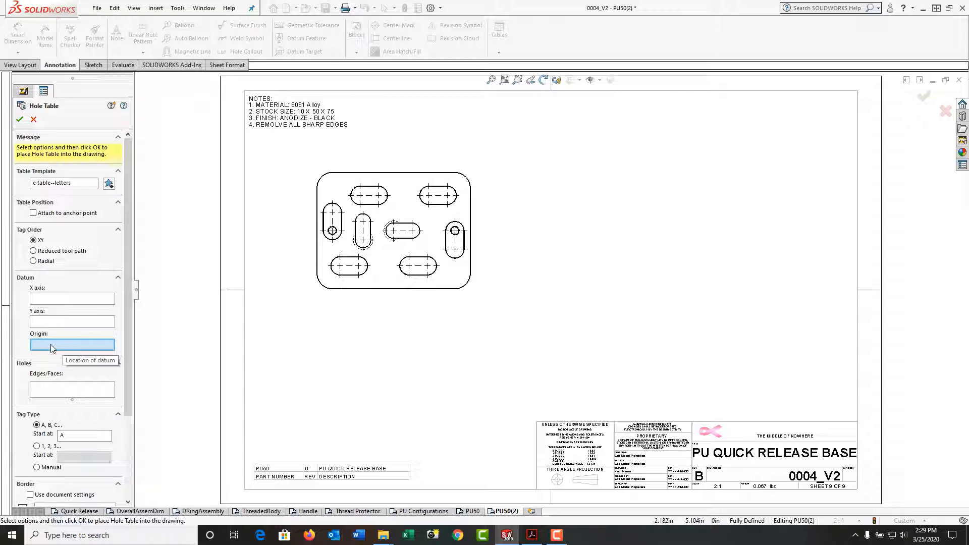
Step: Build a hole table using the bottom edge as X datum and the left edge as Y datum, tagging both small round holes
click(79, 302)
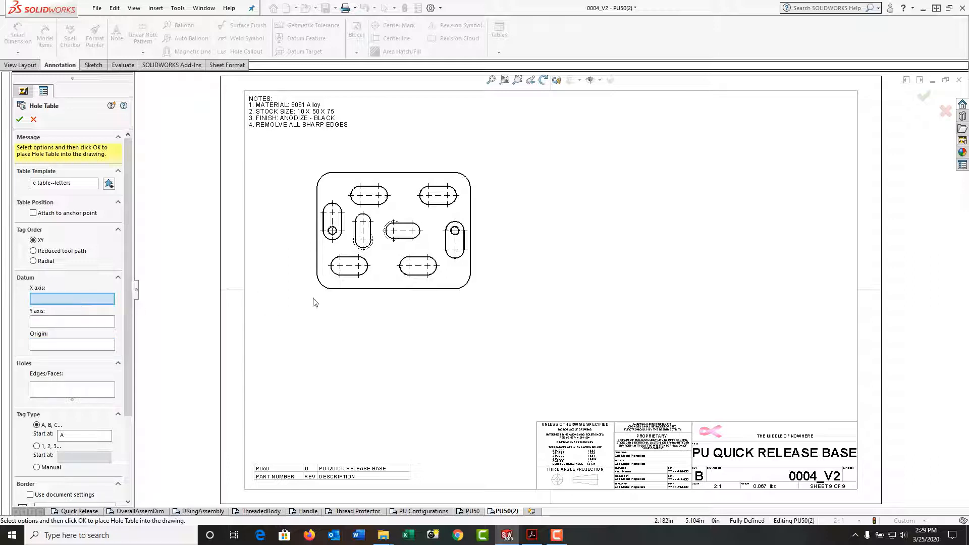
click(343, 290)
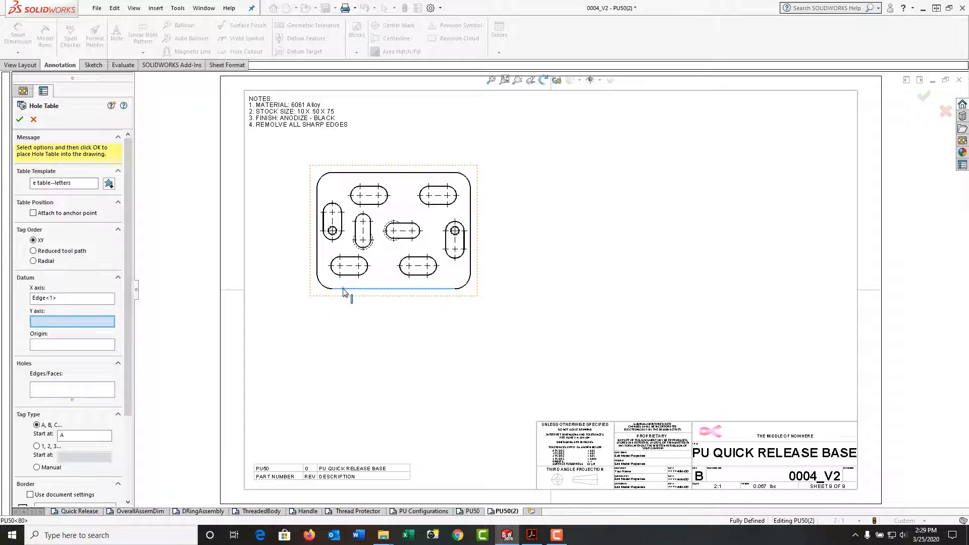
click(318, 269)
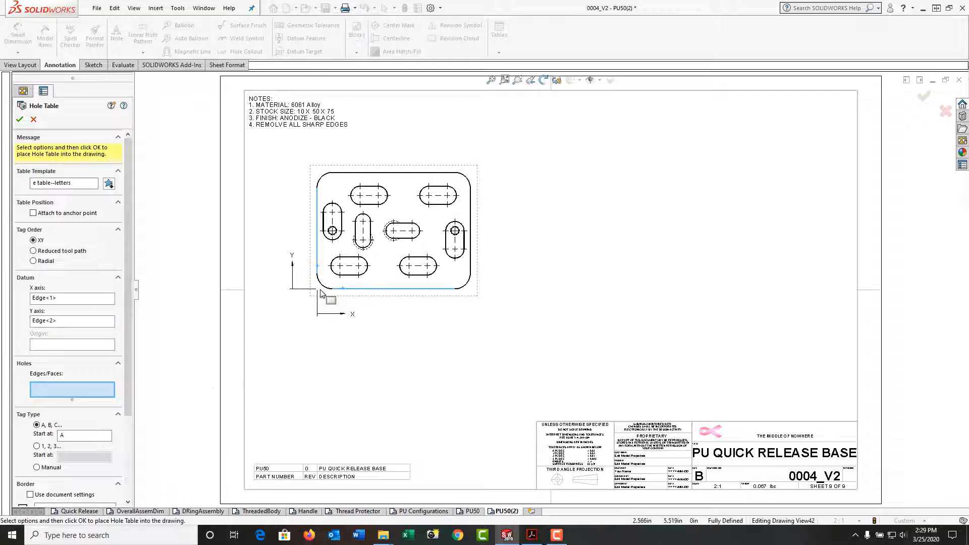
click(334, 234)
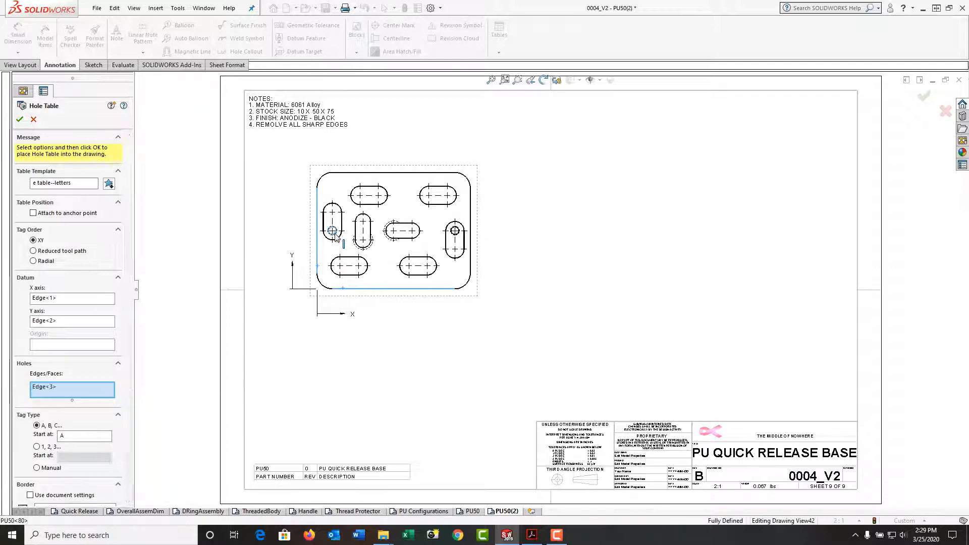
click(460, 235)
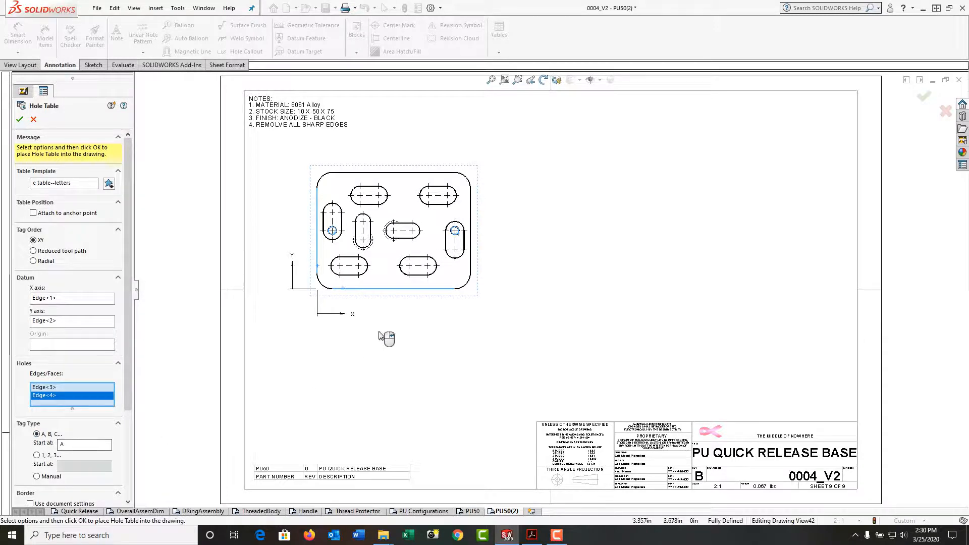
right_click(387, 310)
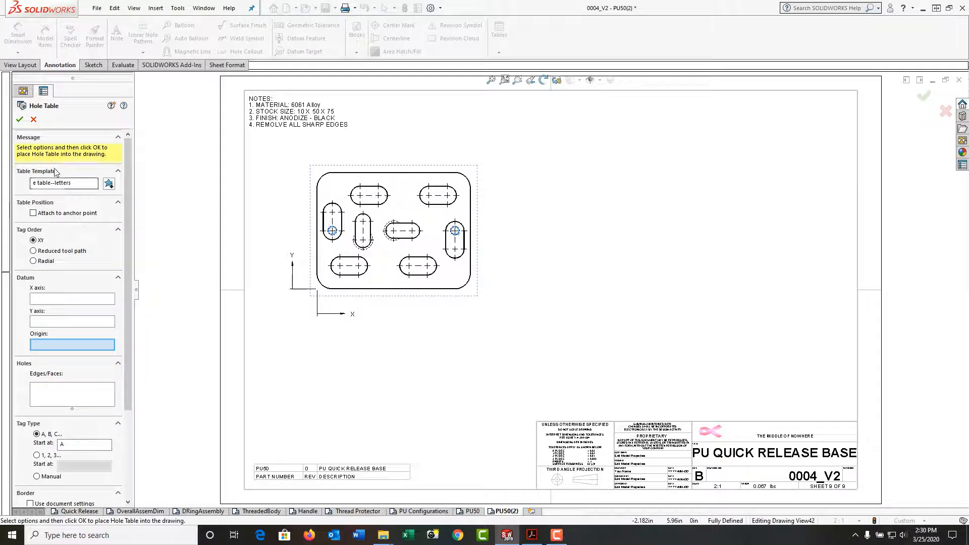
click(23, 121)
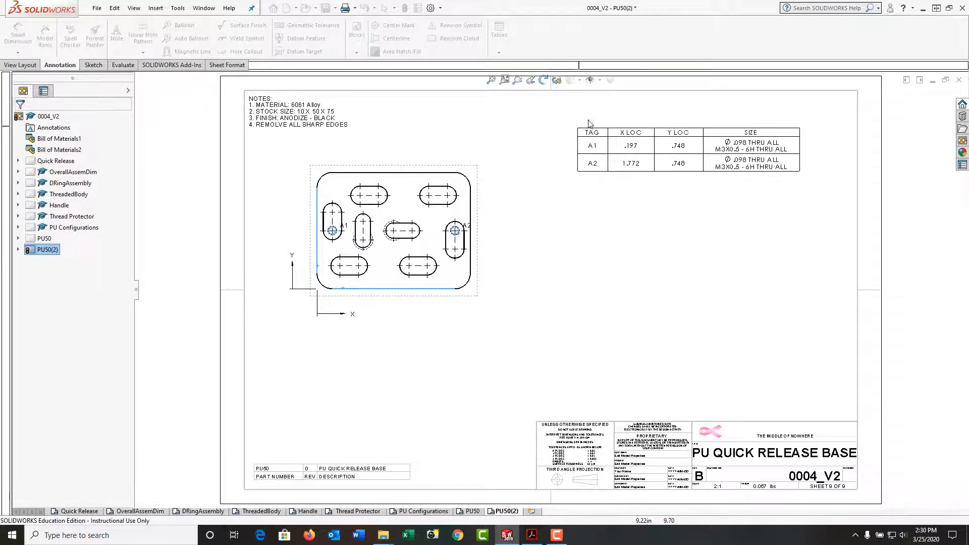
Step: Place the hole table in the sheet's top-right corner and move the A2 tag above-left of its hole
click(622, 107)
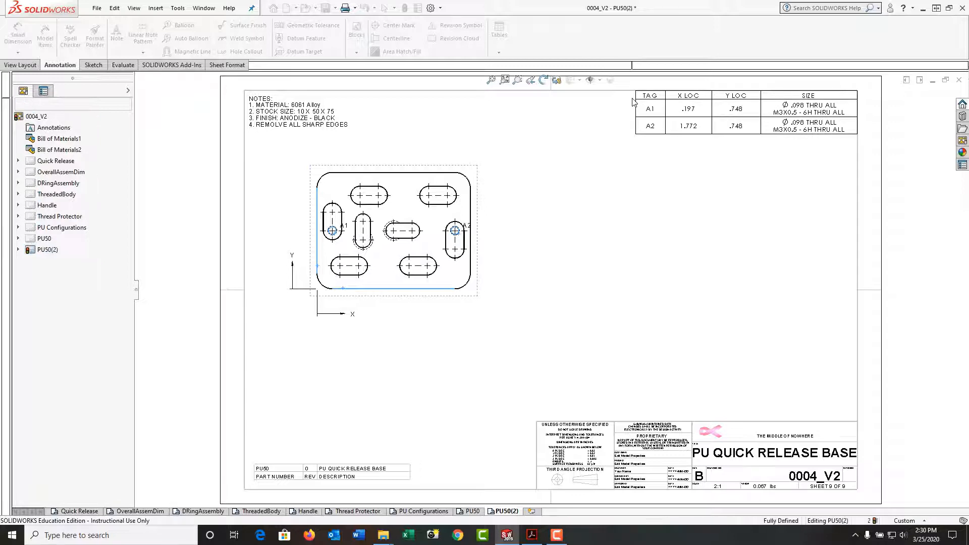
click(574, 173)
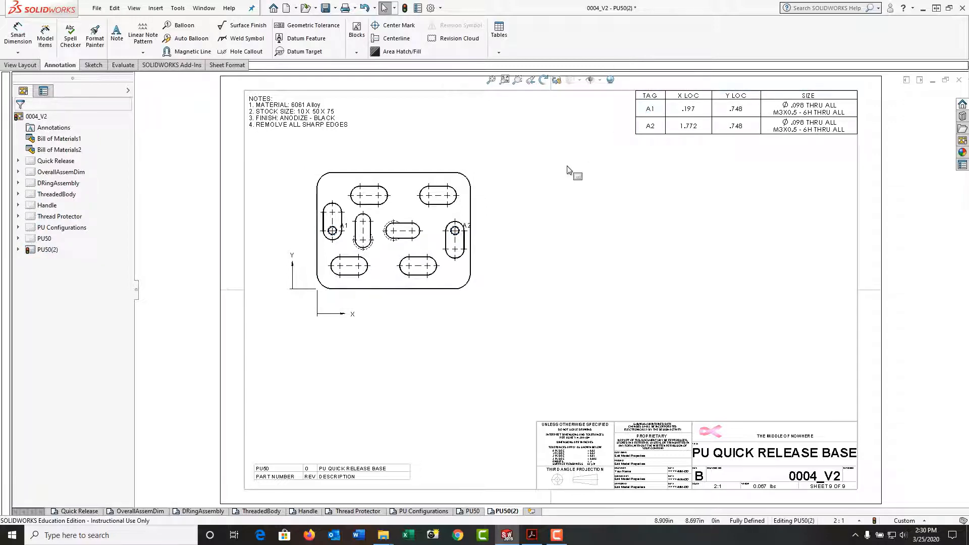
click(345, 233)
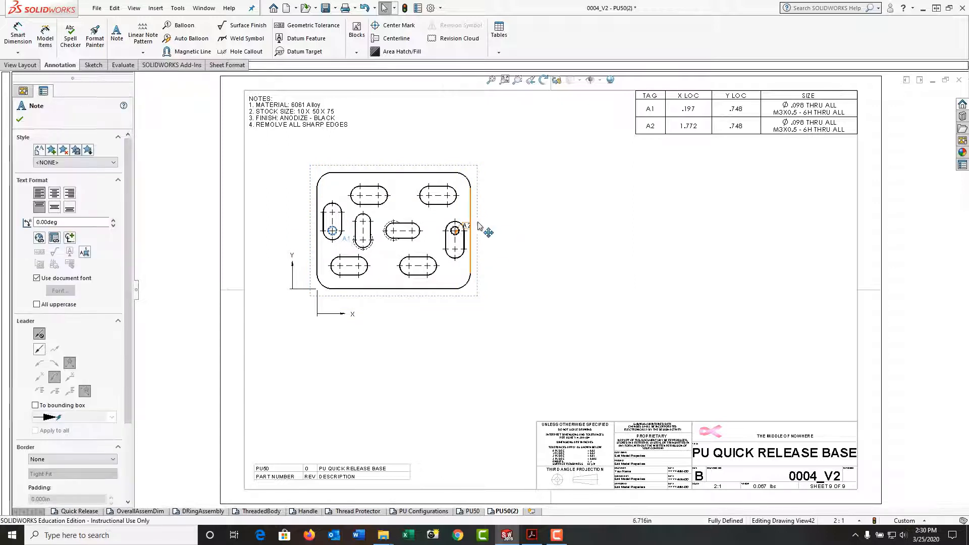
drag(467, 226, 441, 221)
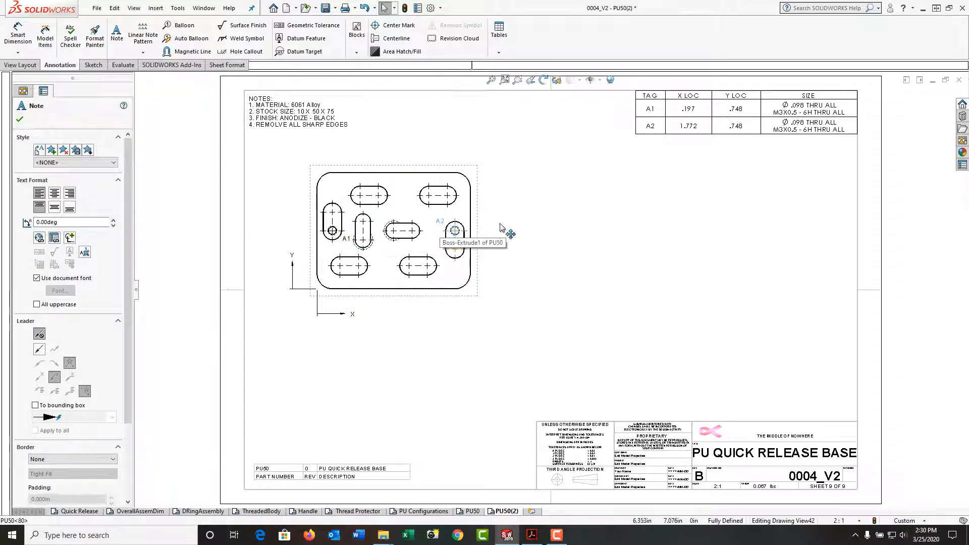
mouse_move(659, 118)
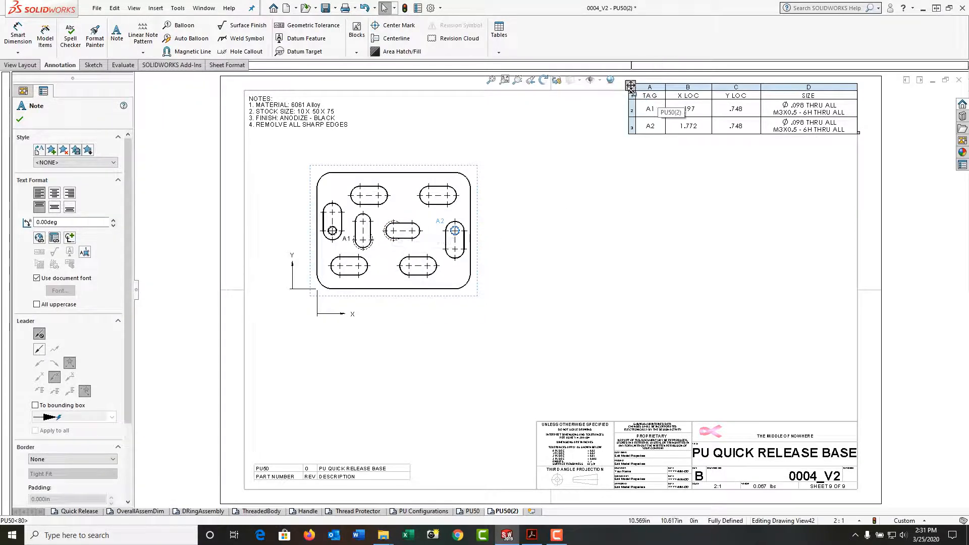
key(Escape)
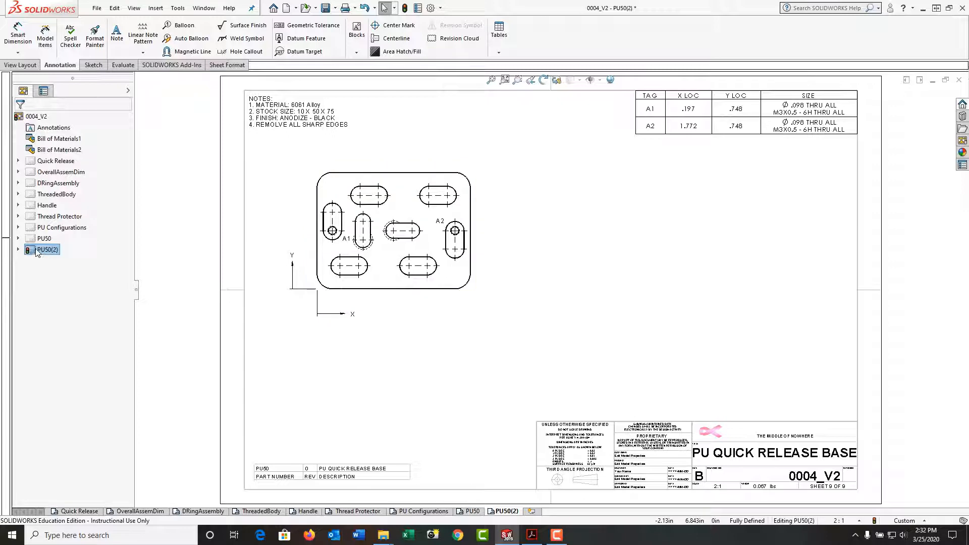
click(19, 250)
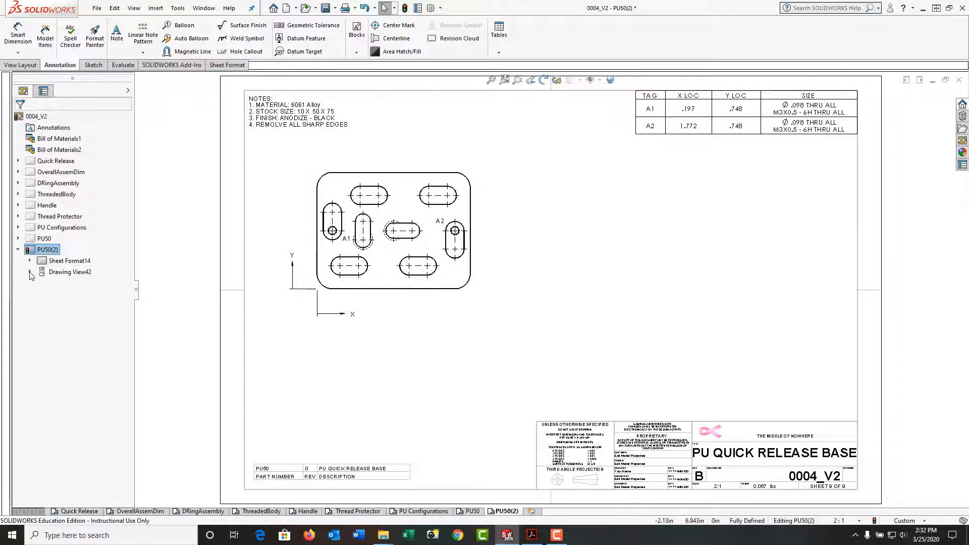
Step: Edit Hole Table1 to add the vertical and horizontal central slots as rows B1 and C1
click(30, 273)
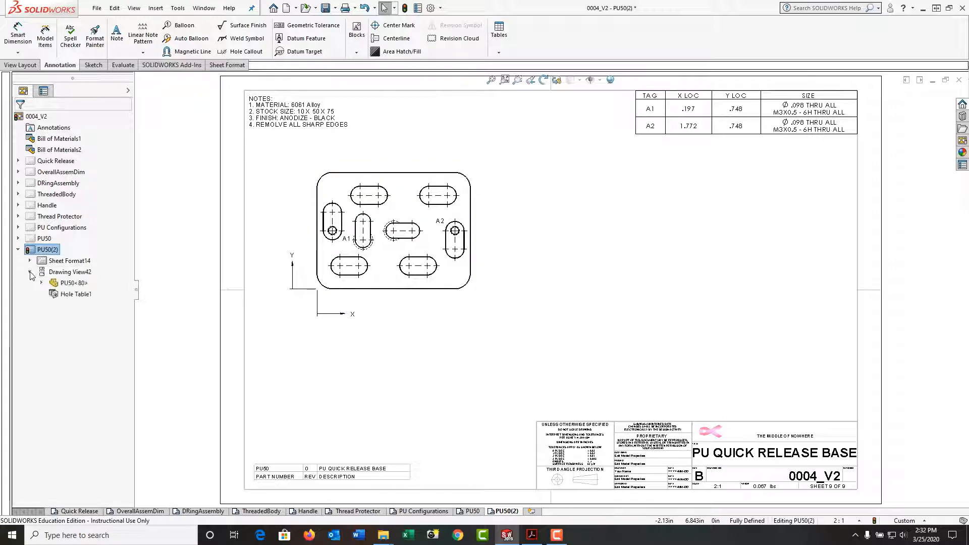
right_click(65, 293)
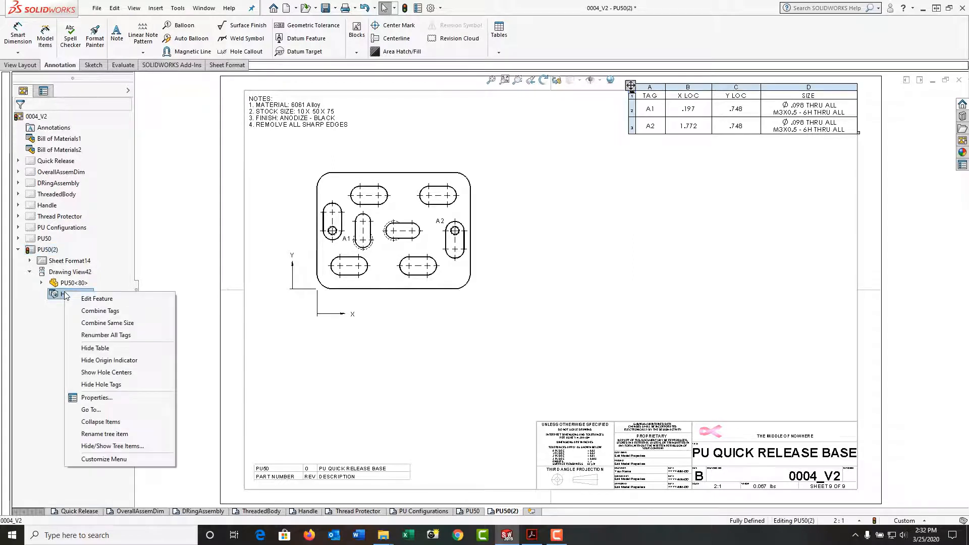
click(107, 303)
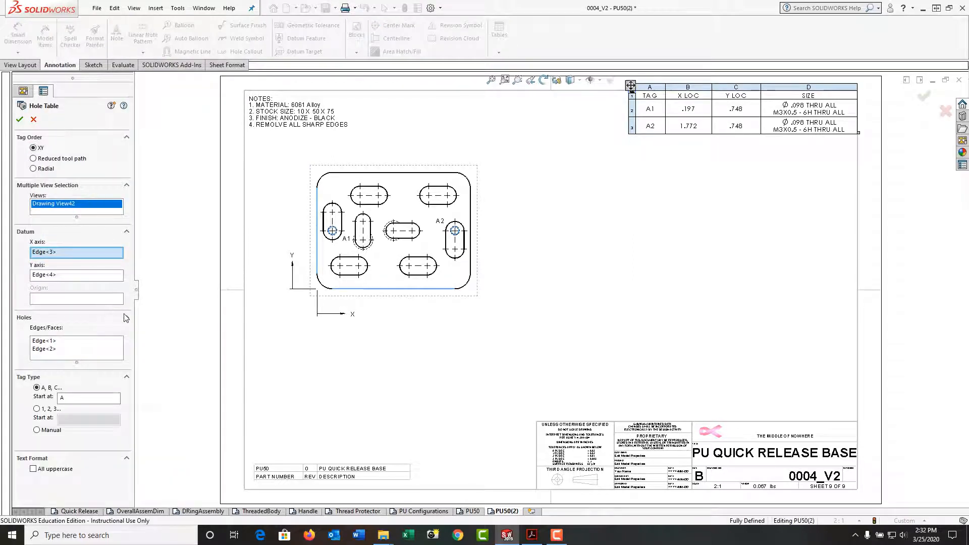
click(87, 350)
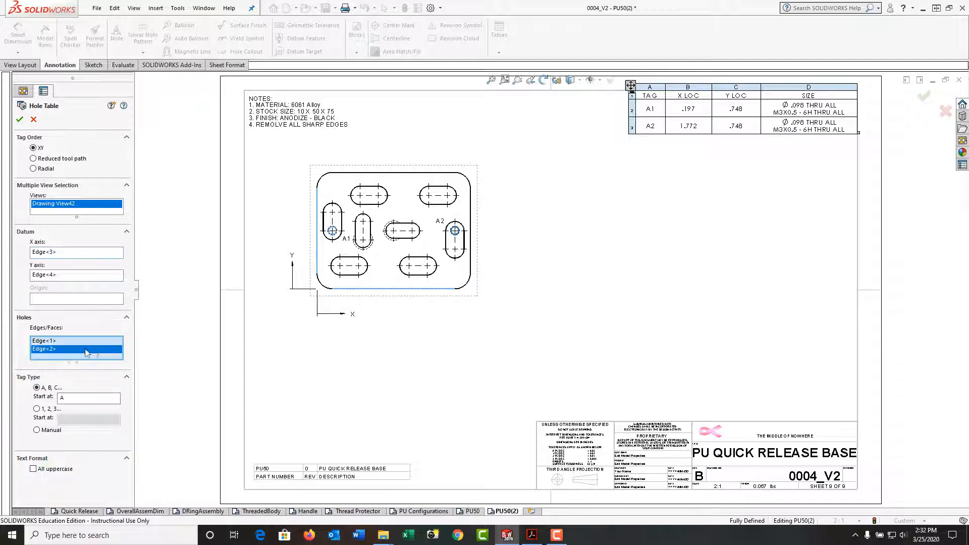
click(369, 248)
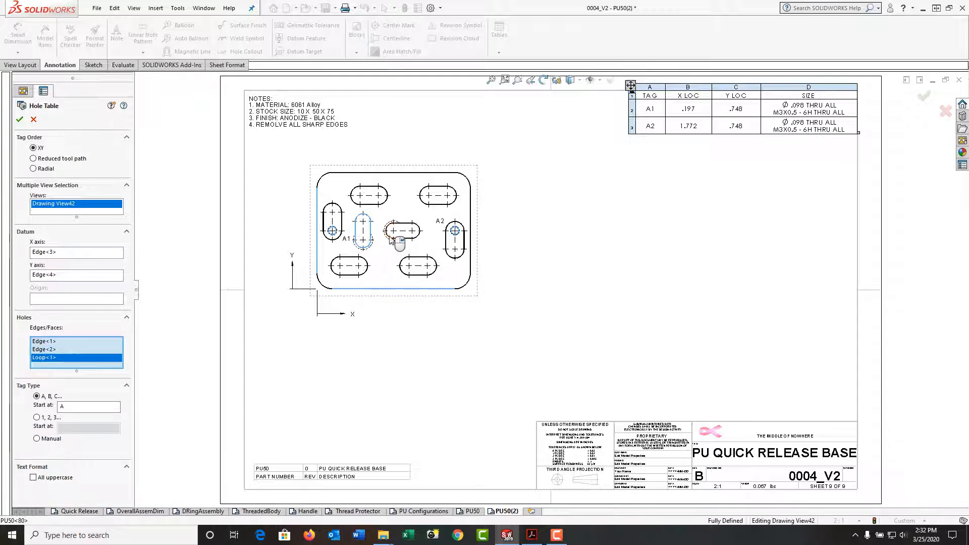
click(392, 240)
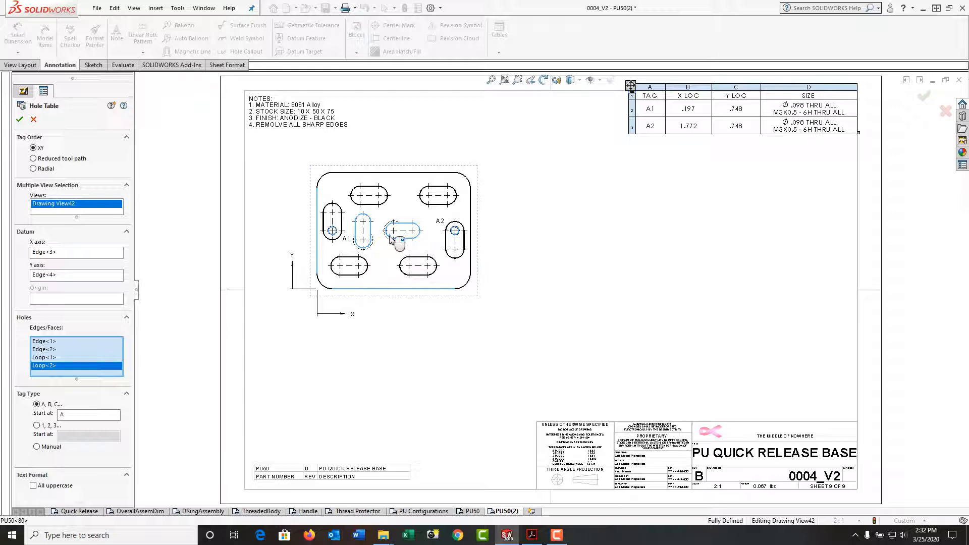
right_click(392, 241)
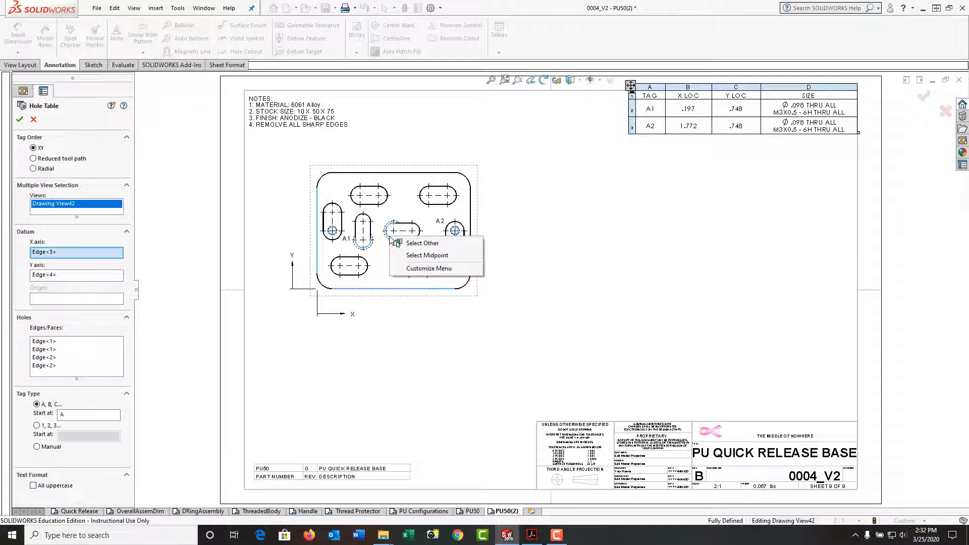
click(20, 119)
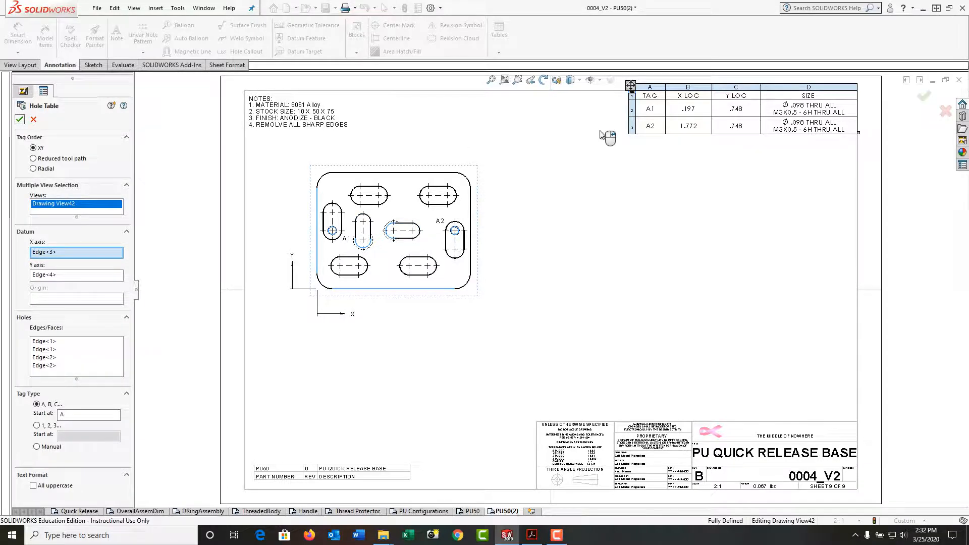
right_click(599, 132)
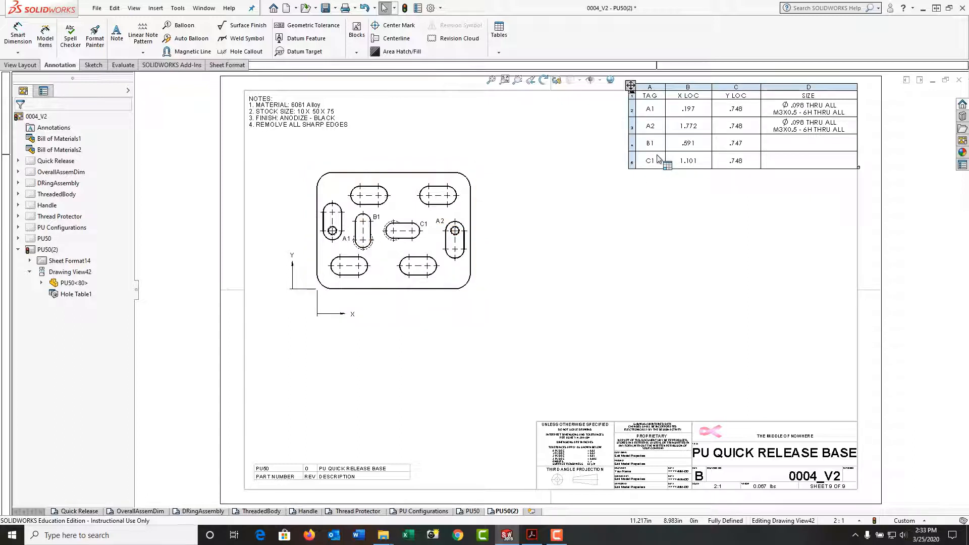
Step: Measure the hole spacing with Center to Center arc option, reading 0.984in, then close Measure
click(123, 65)
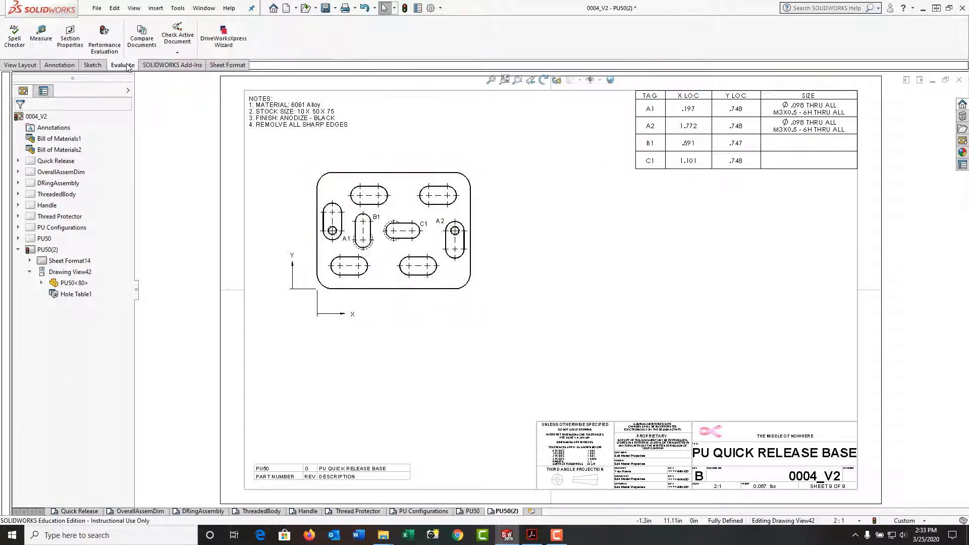
click(41, 36)
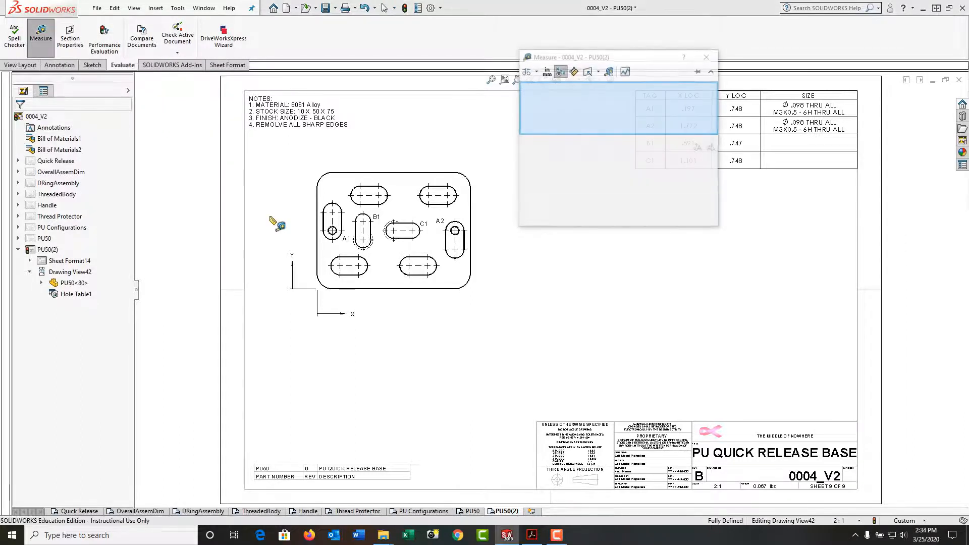
click(317, 249)
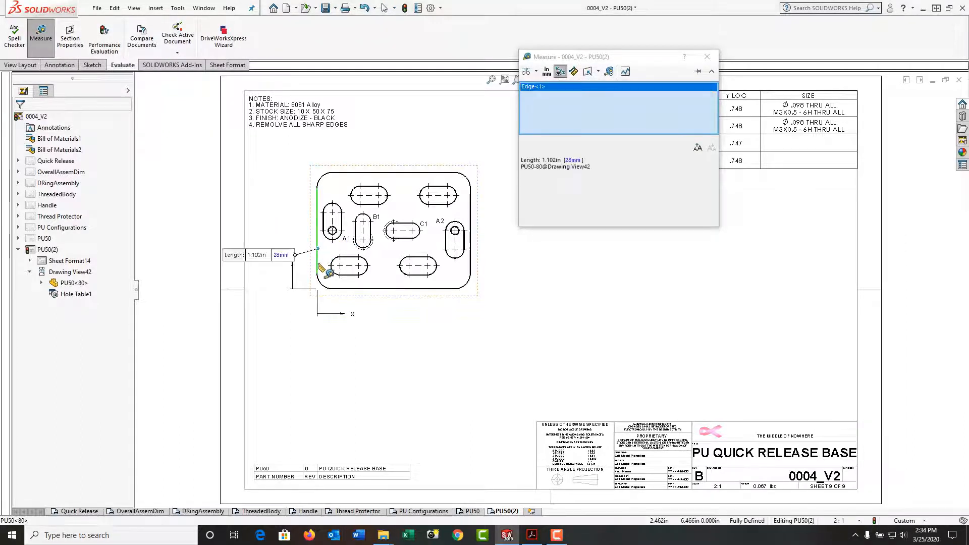
click(390, 236)
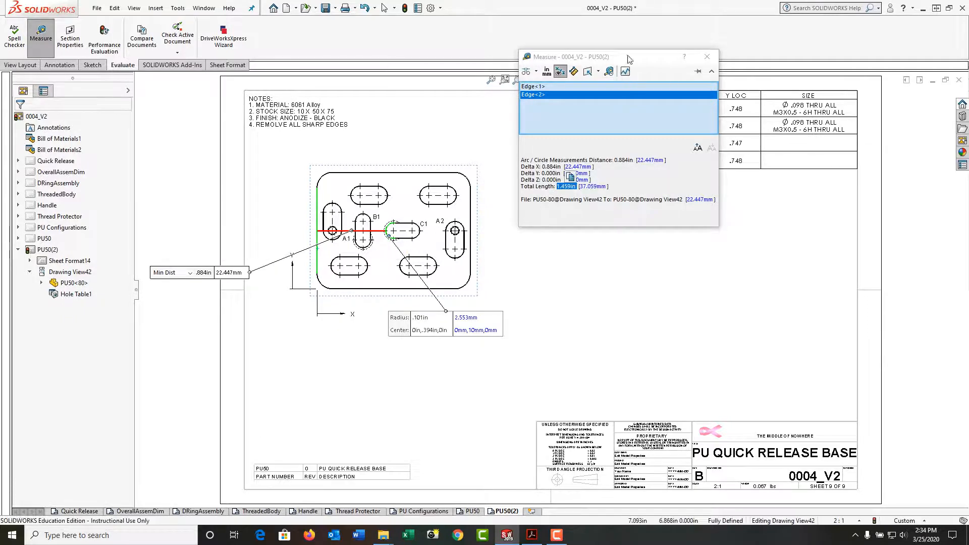
drag(629, 59, 659, 194)
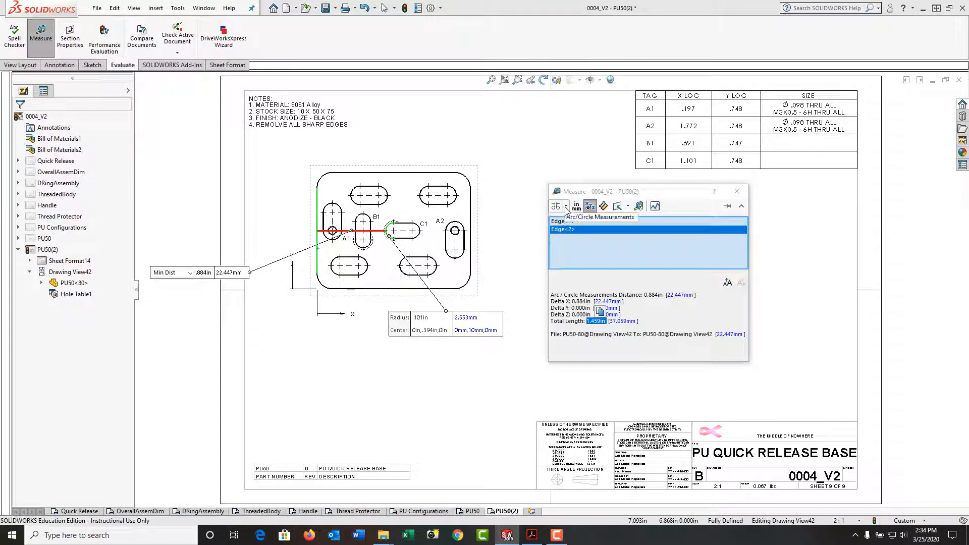
click(566, 207)
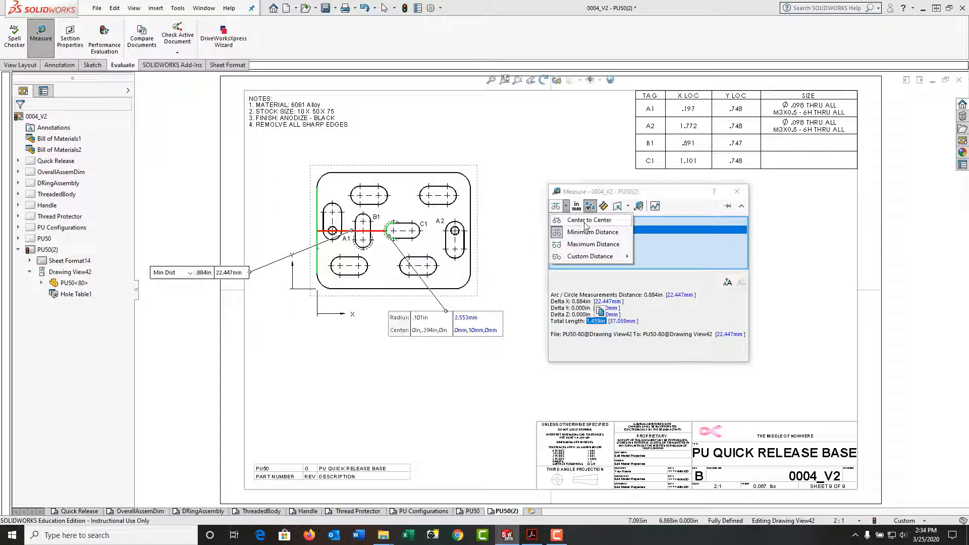
click(586, 221)
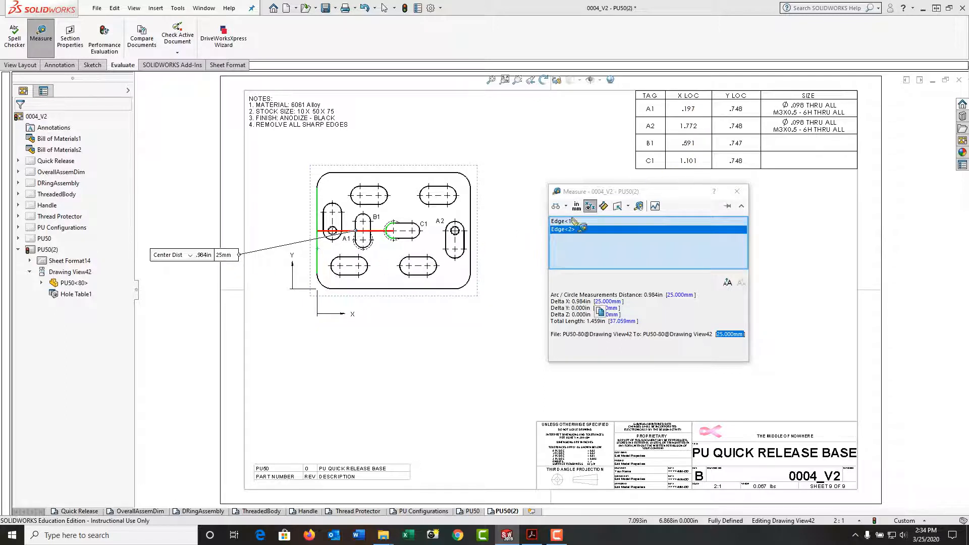
click(745, 196)
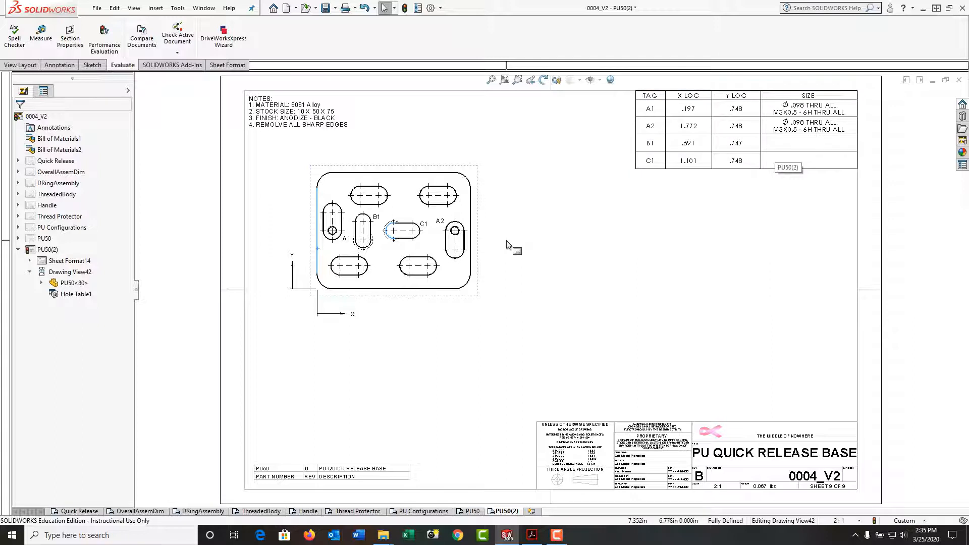
Step: Delete the C1 and B1 tags, confirming removal of their rows from the hole table
click(428, 230)
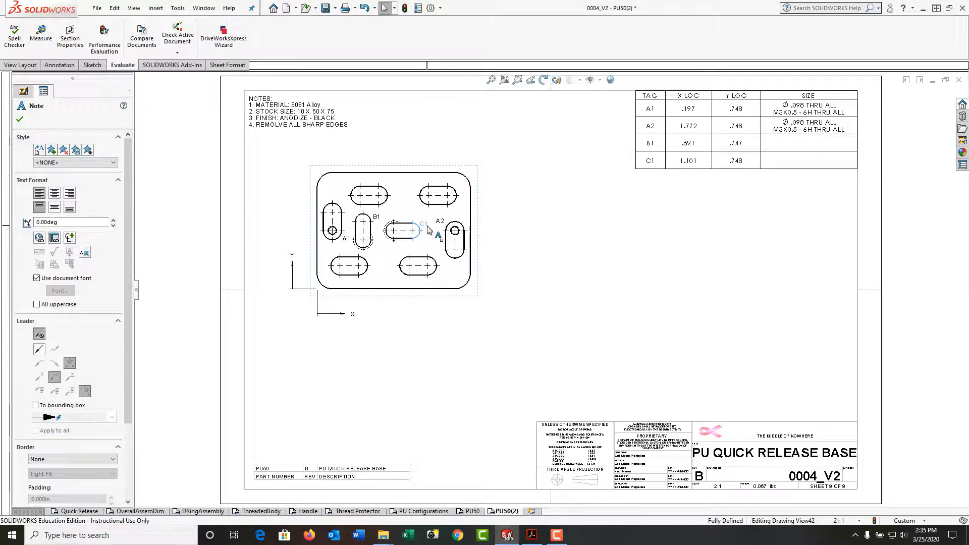
key(Delete)
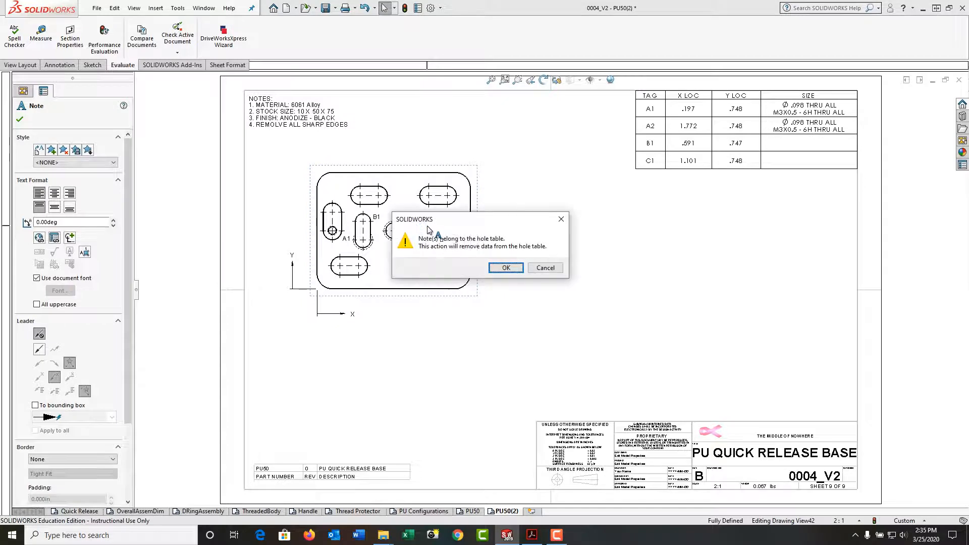
click(507, 268)
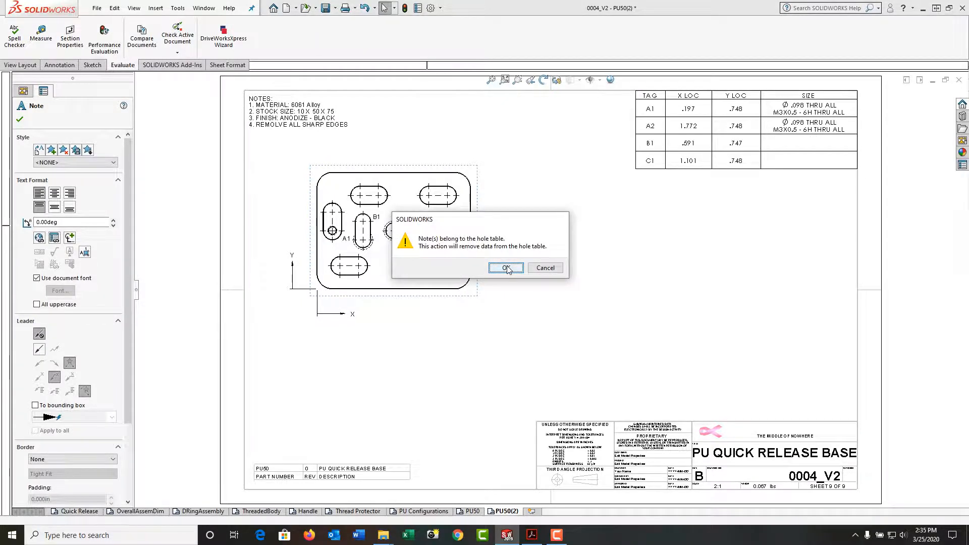
click(377, 220)
key(Delete)
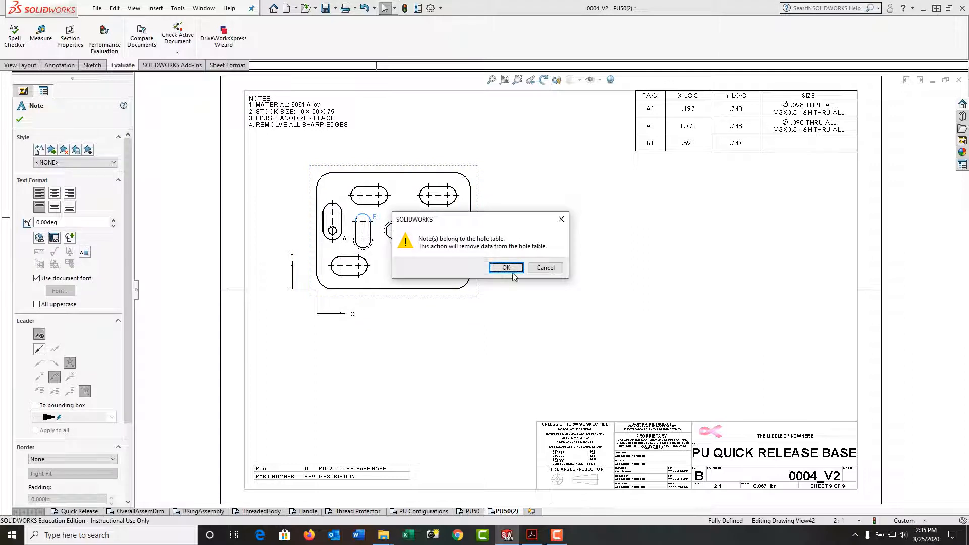
click(551, 262)
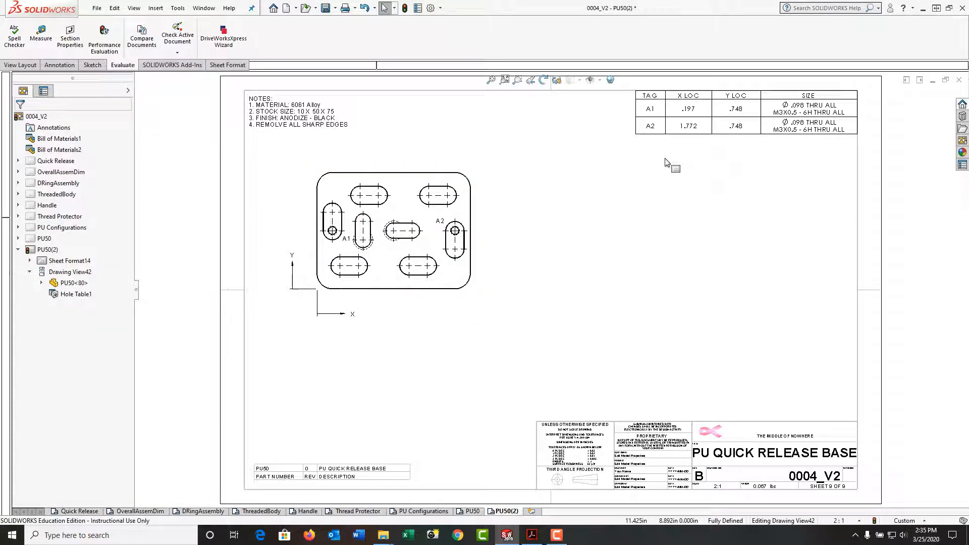
mouse_move(782, 129)
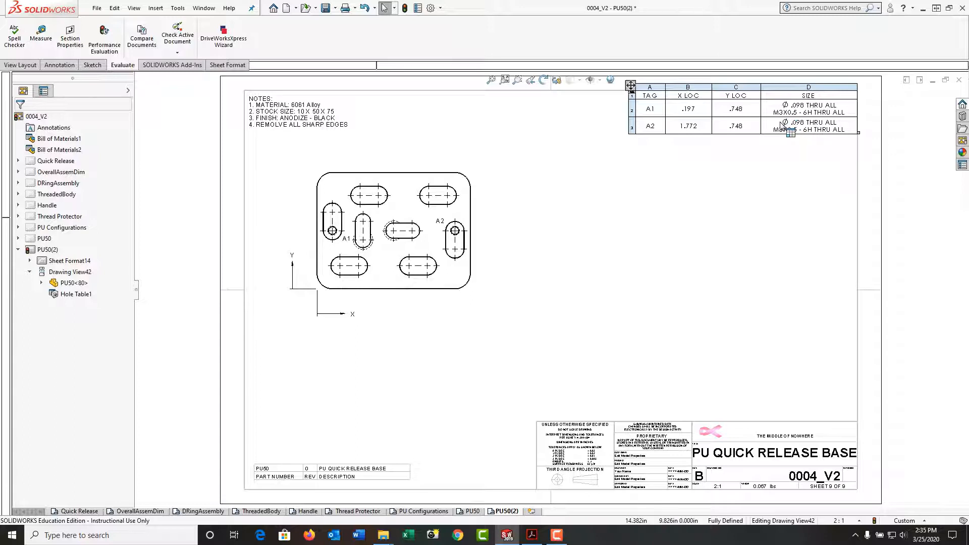
Step: Combine the identical A1 and A2 sizes into one shared Ø.098 THRU ALL cell
click(781, 123)
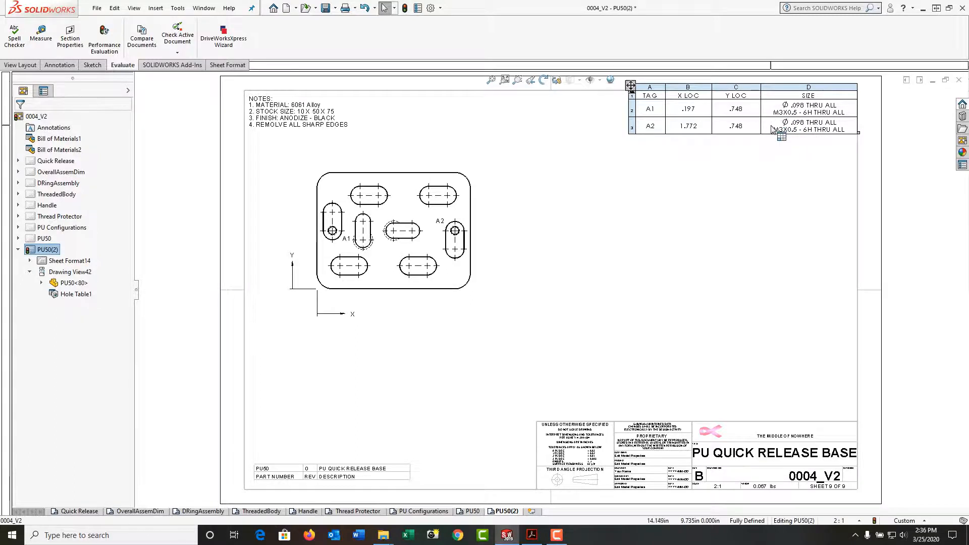
click(769, 126)
right_click(770, 126)
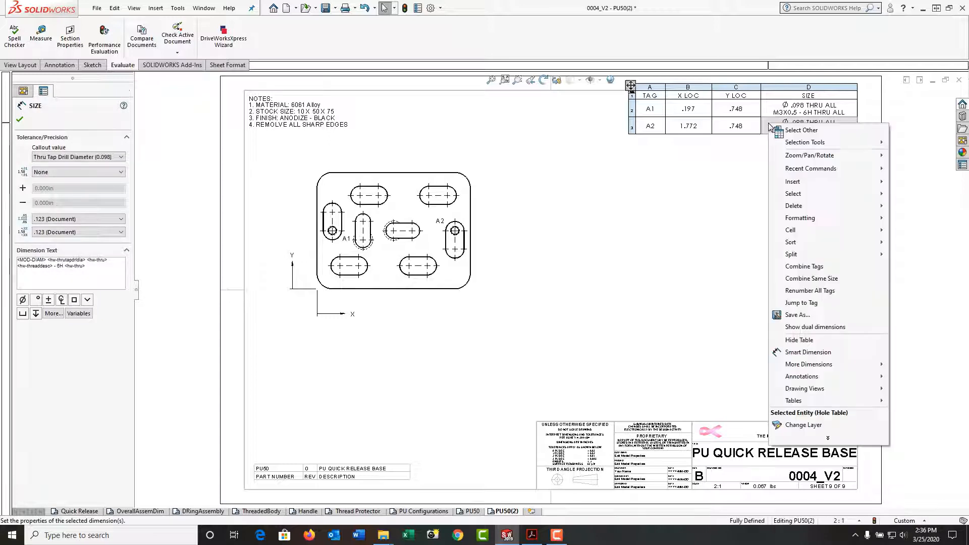
click(814, 278)
click(790, 149)
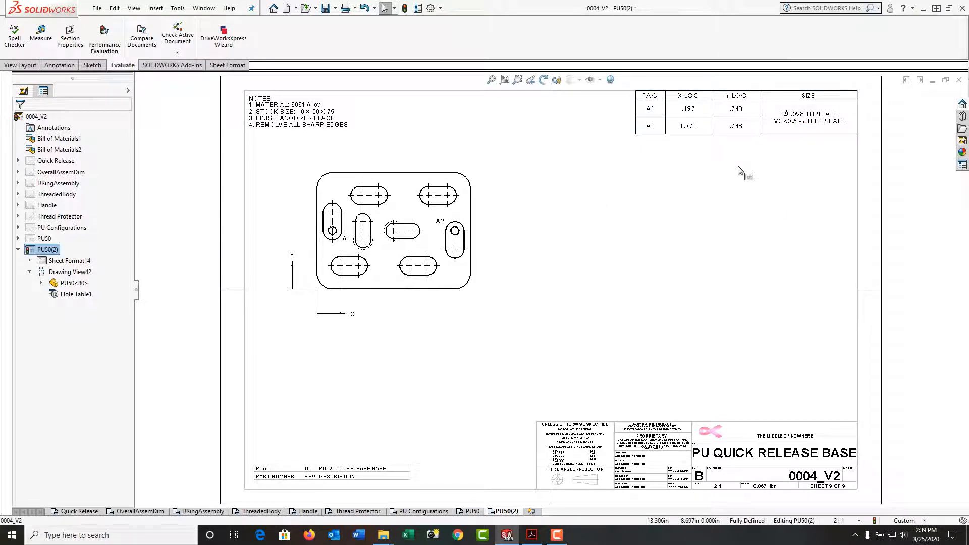
click(636, 132)
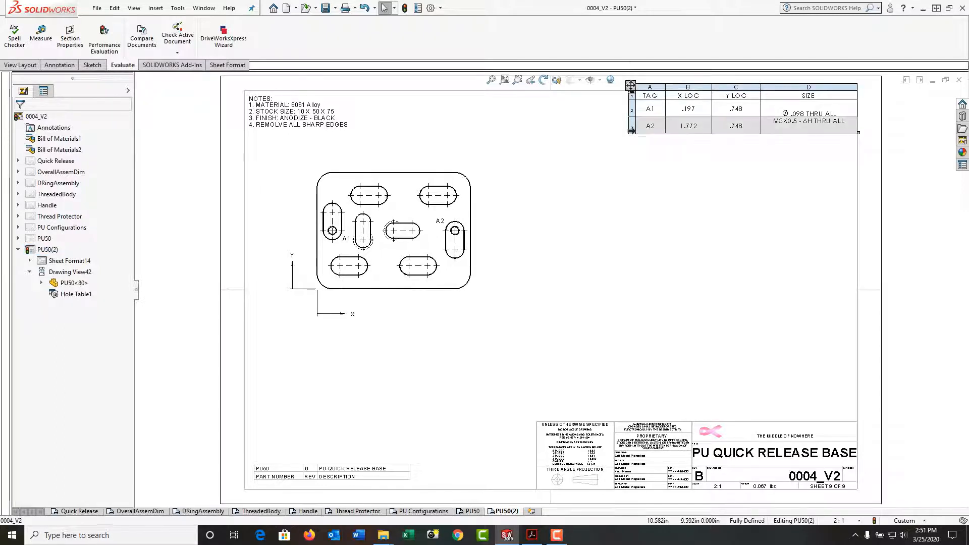
right_click(632, 132)
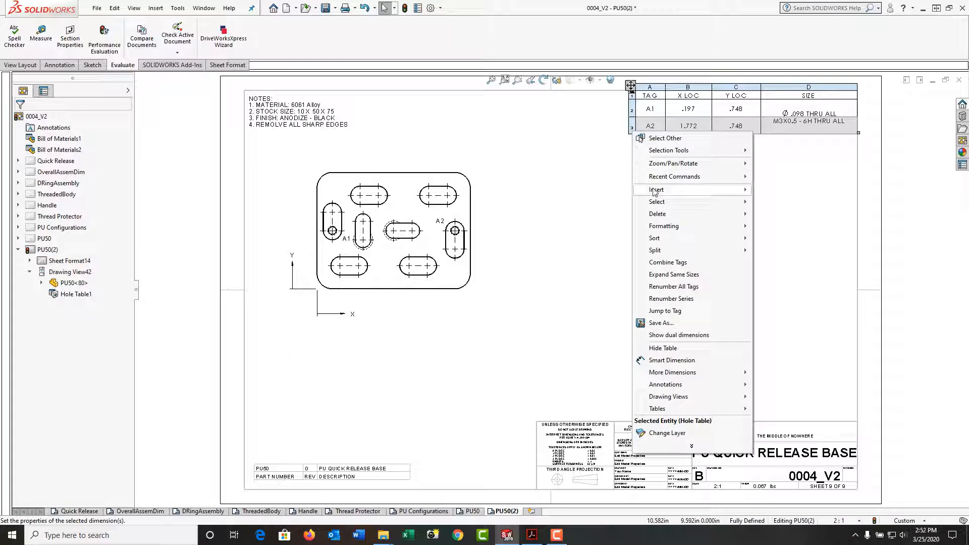
Step: Insert two empty rows below the A2 row of the hole table
mouse_move(655, 192)
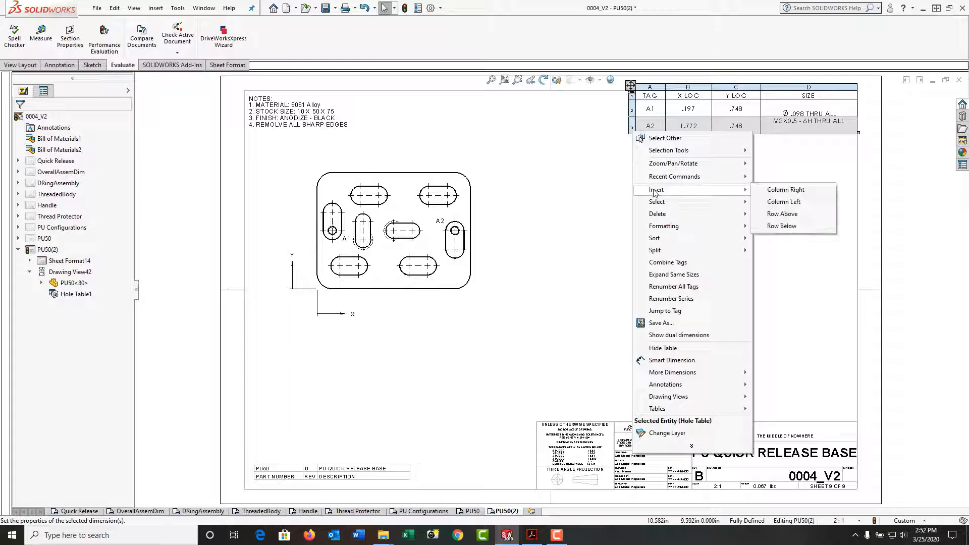
click(782, 226)
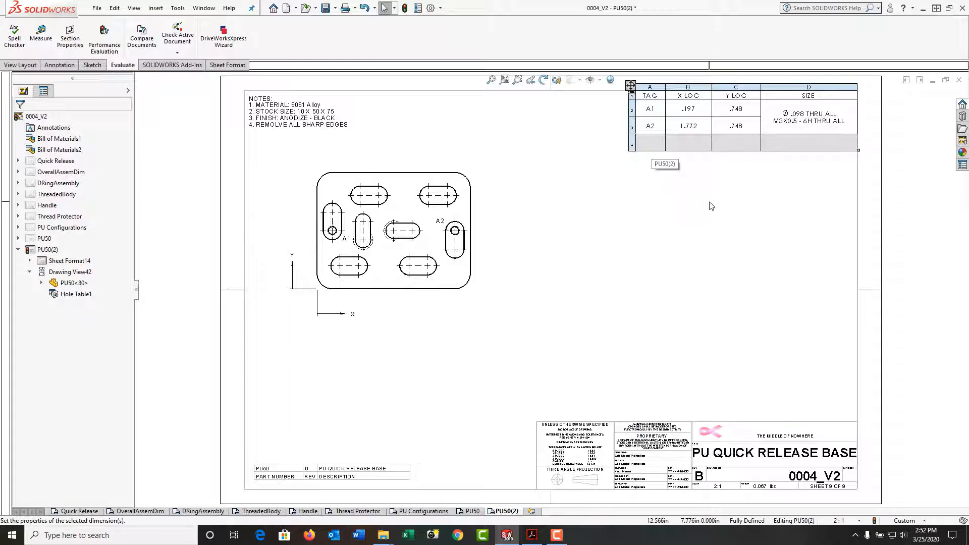
right_click(633, 146)
mouse_move(662, 207)
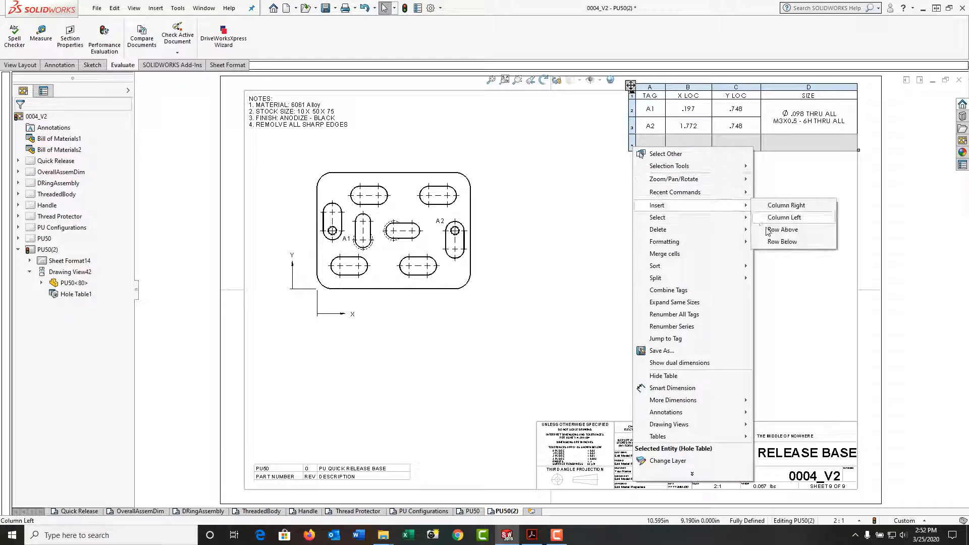
click(782, 244)
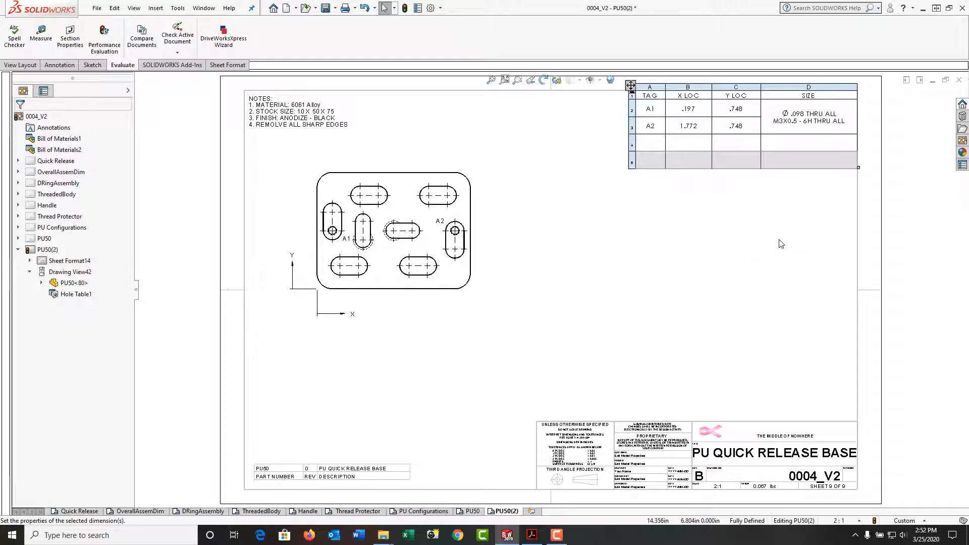
click(783, 145)
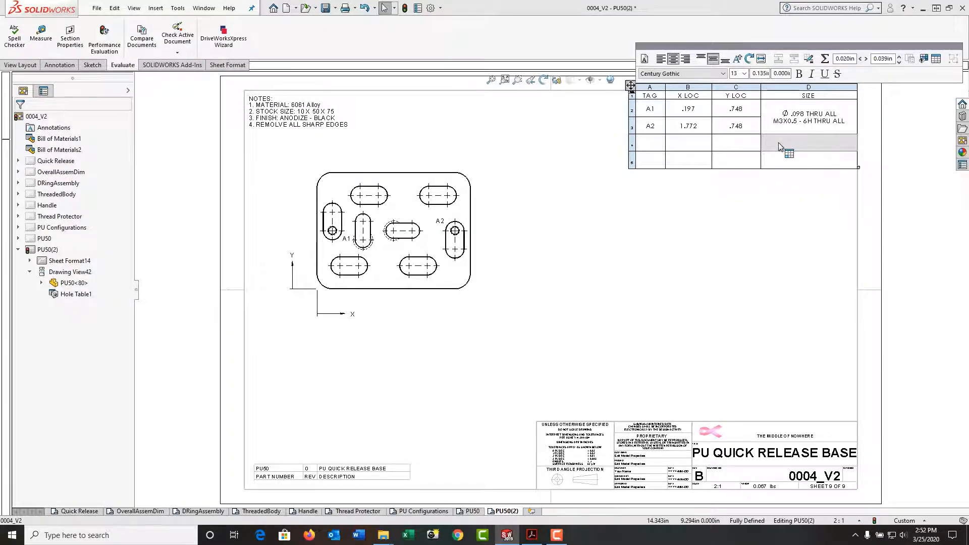
Step: Fill the first new SIZE cell with Ø.201 THRU ALL and 1/4-20 UNC-2B on a second line
double_click(778, 142)
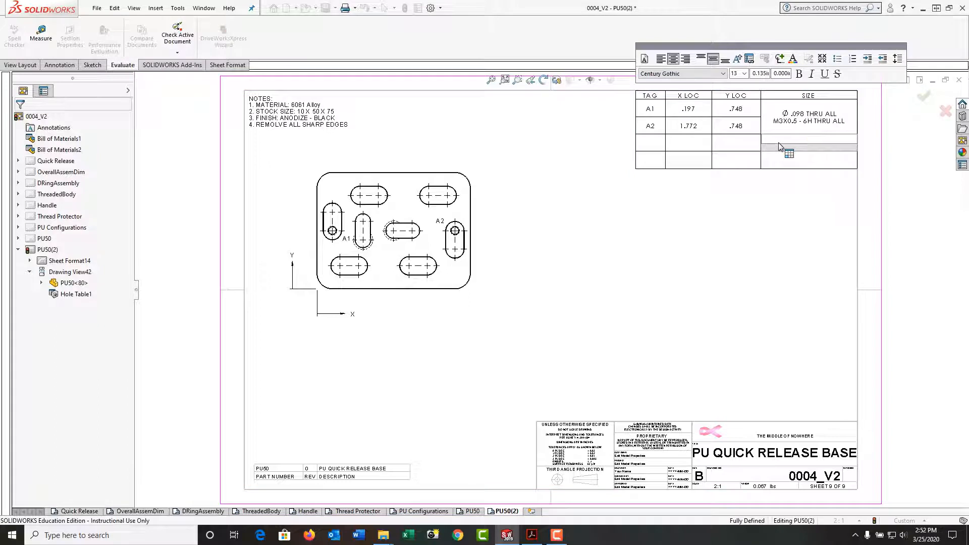
click(780, 59)
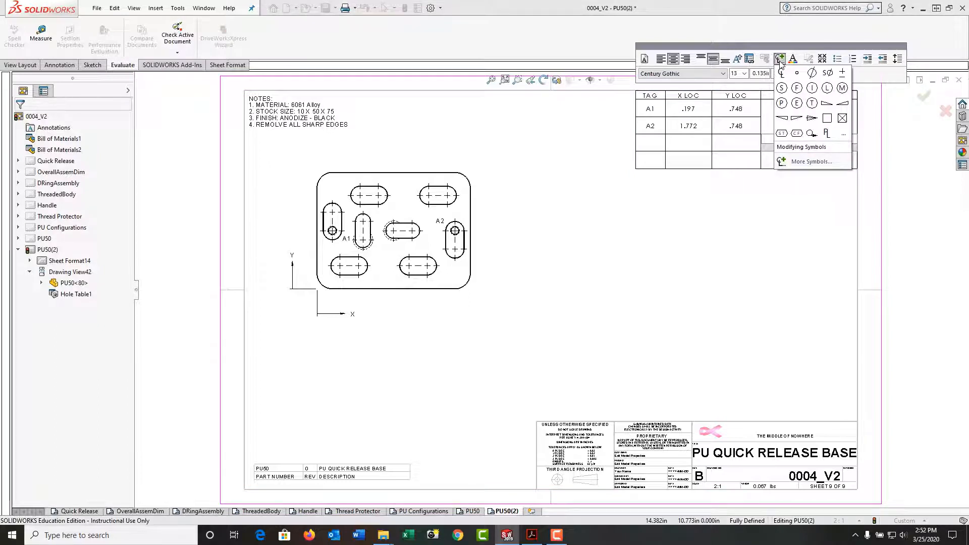
click(811, 74)
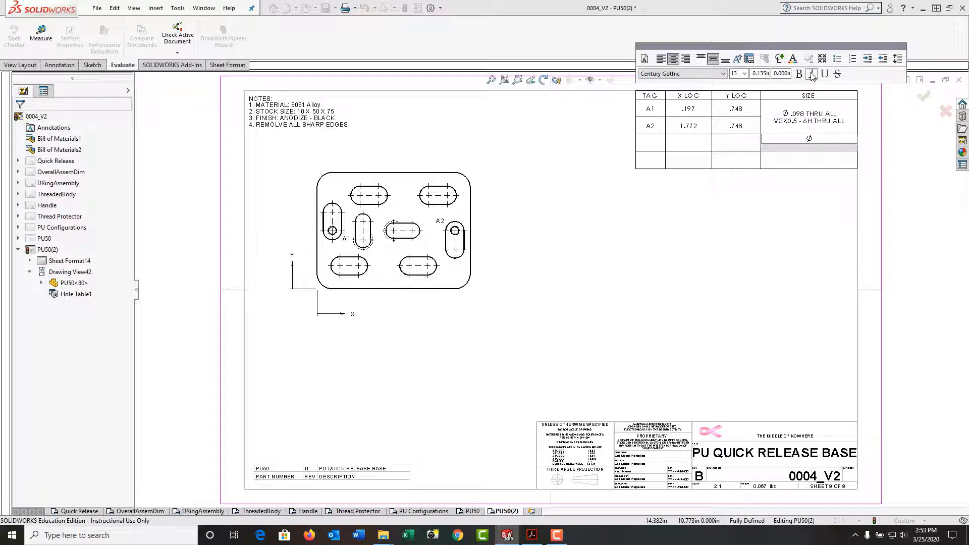
text(.201)
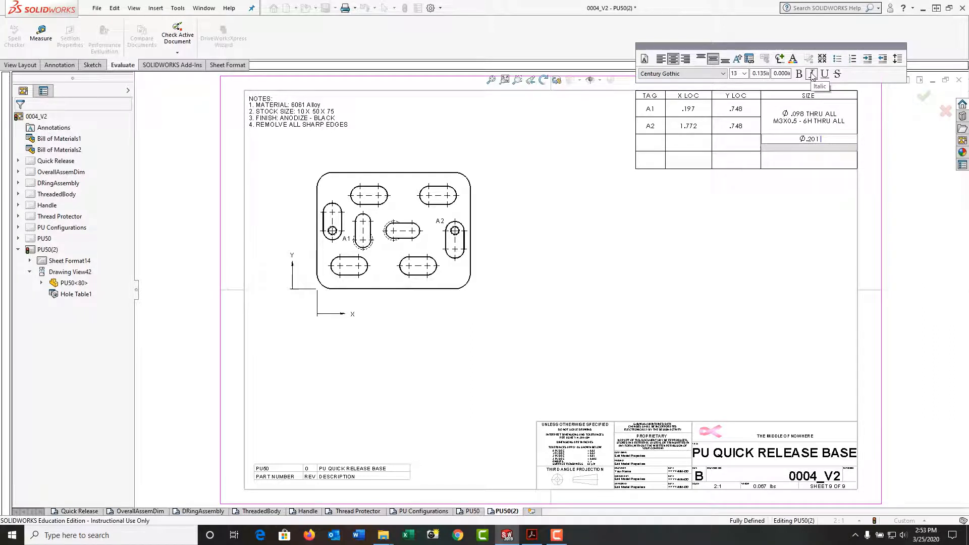
text( THRU ALL)
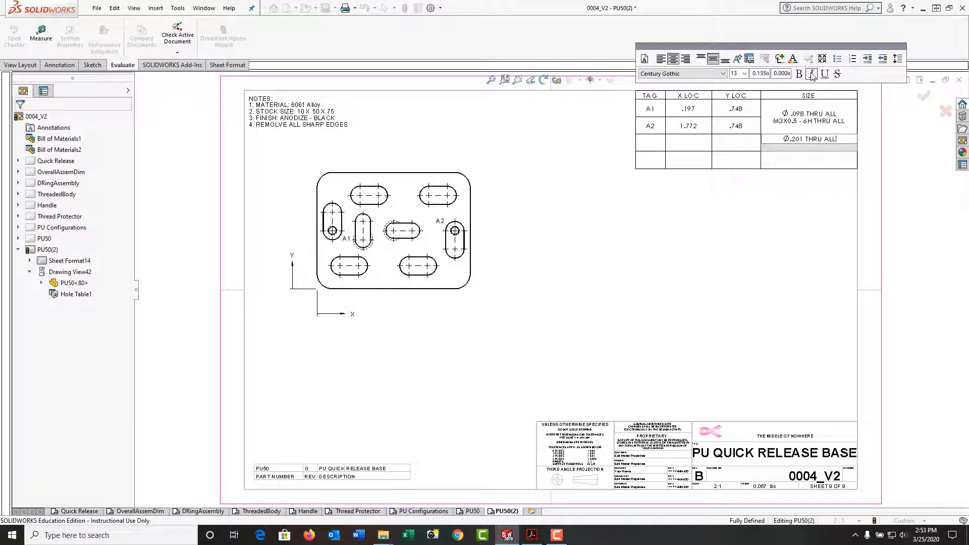
key(Return)
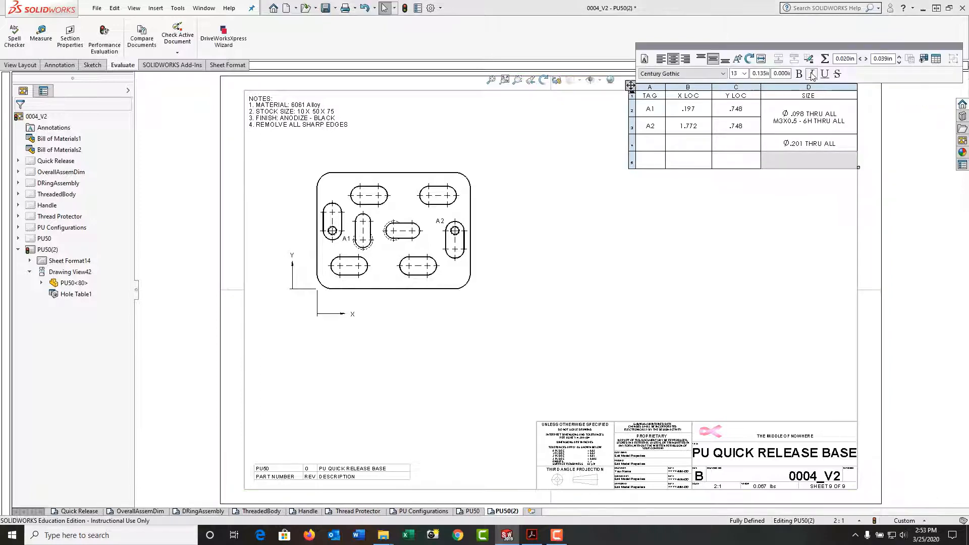
double_click(813, 145)
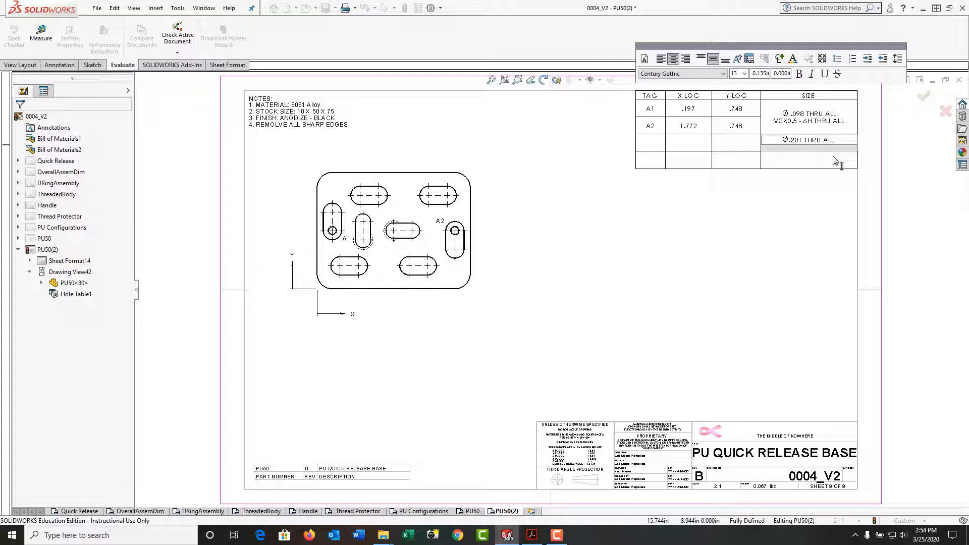
text(1/4-20 UNC -2B)
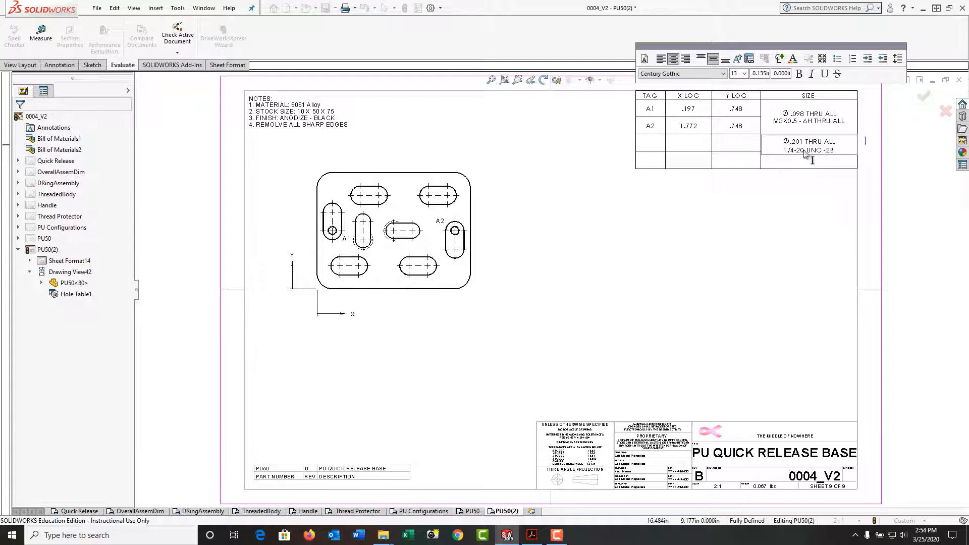
click(802, 202)
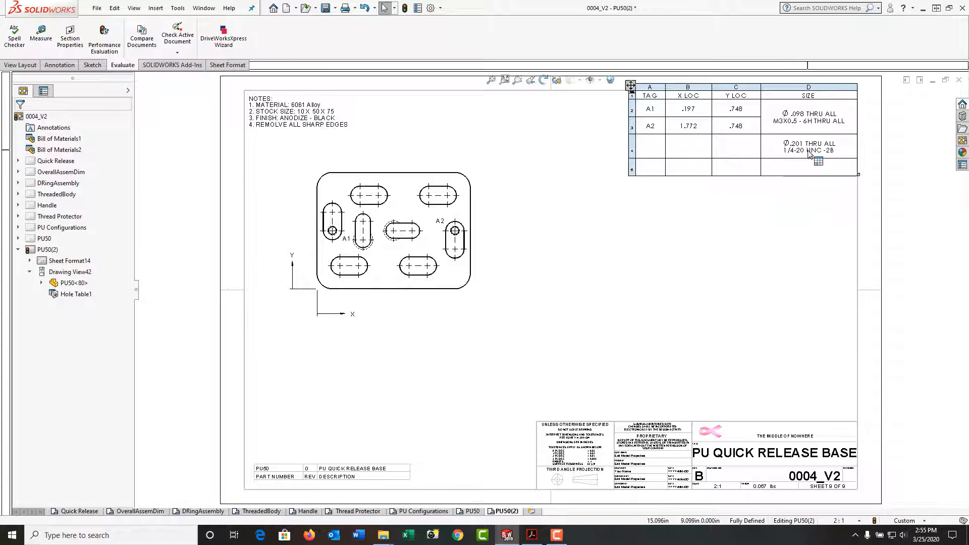
Step: Merge SIZE cells D4 and D5 into a single cell
click(774, 165)
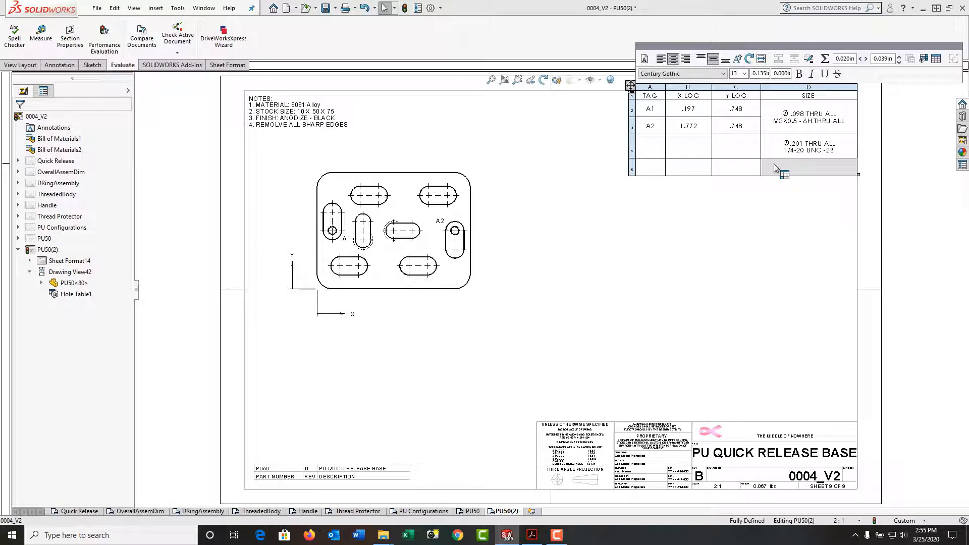
drag(773, 164, 776, 151)
right_click(777, 152)
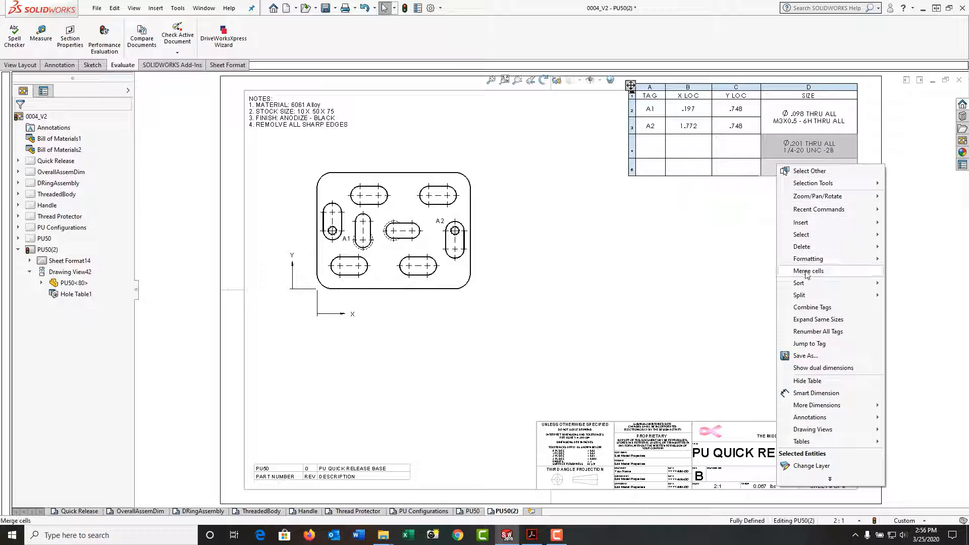
click(808, 271)
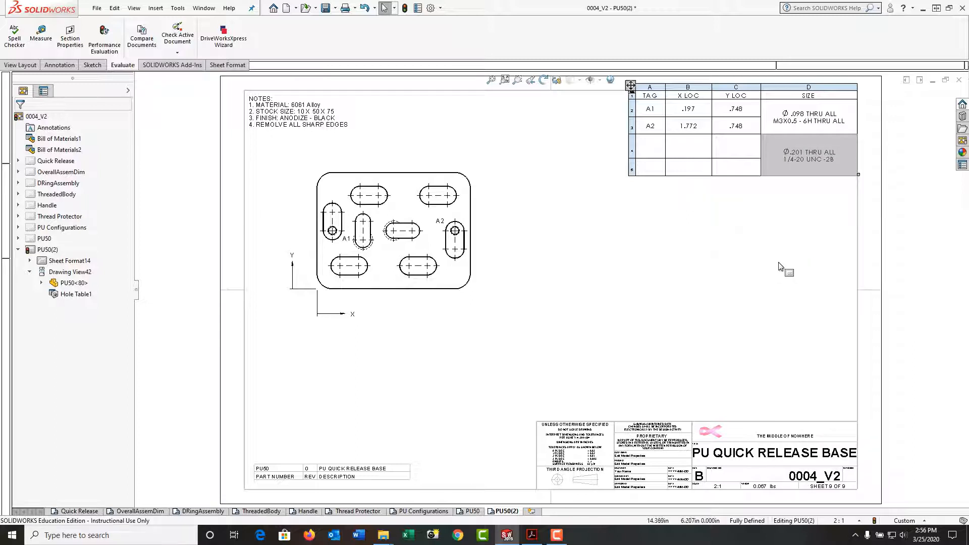
Step: Enter X LOC .591 and .984 and Y LOC .63 and .748 for the two new rows
double_click(690, 152)
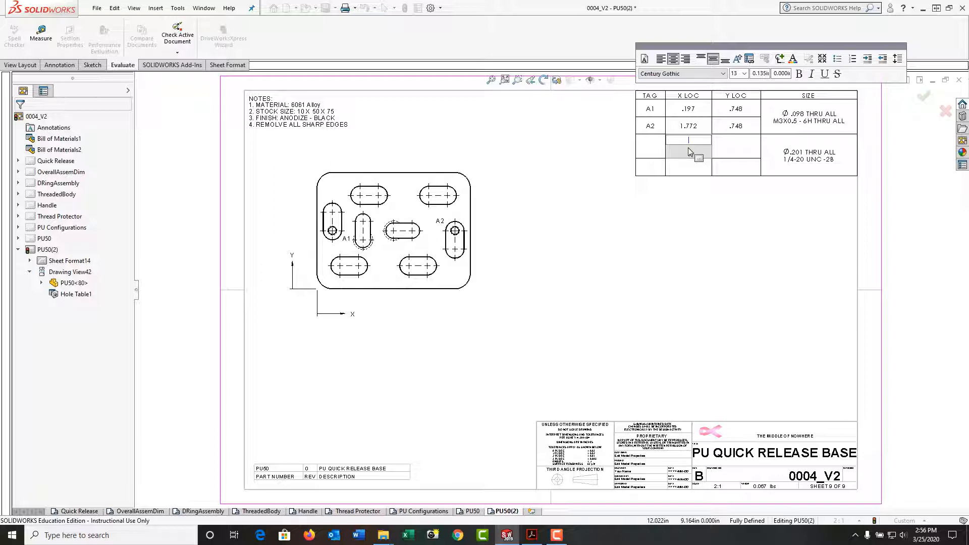
text(.591)
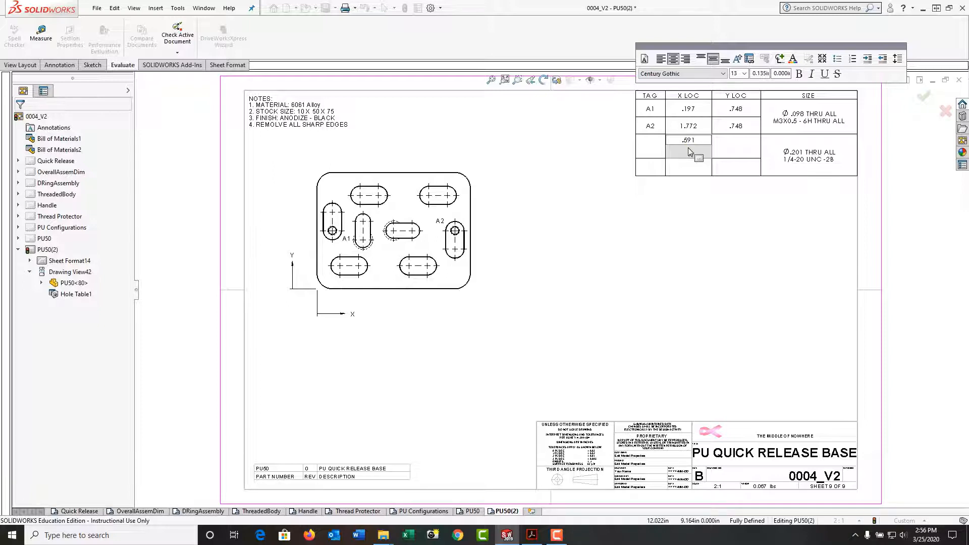
click(691, 172)
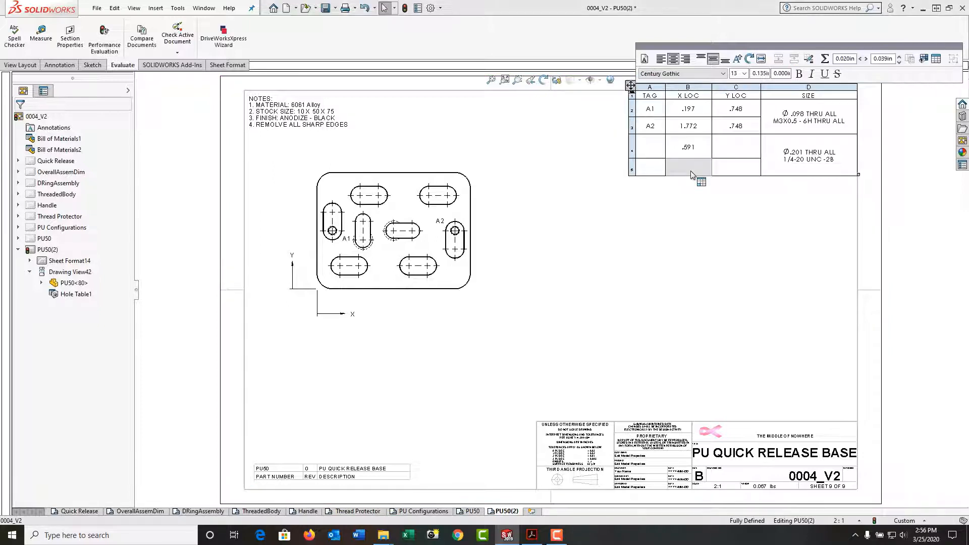
double_click(691, 171)
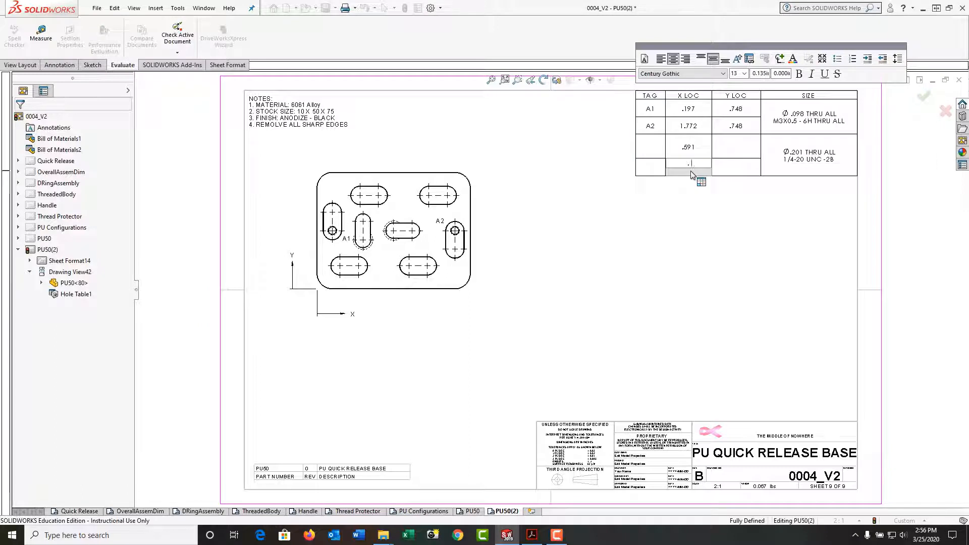
text(.984)
click(730, 152)
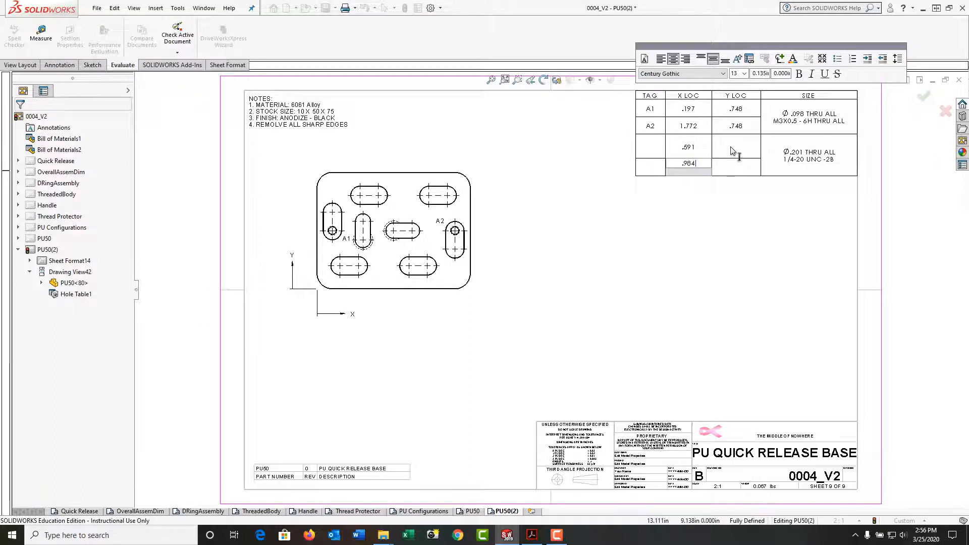
double_click(731, 146)
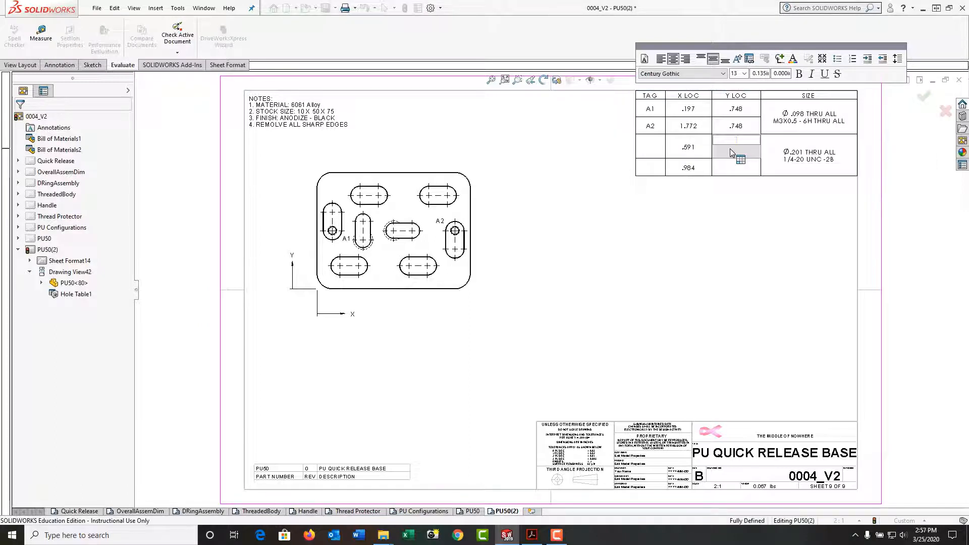
text(.63)
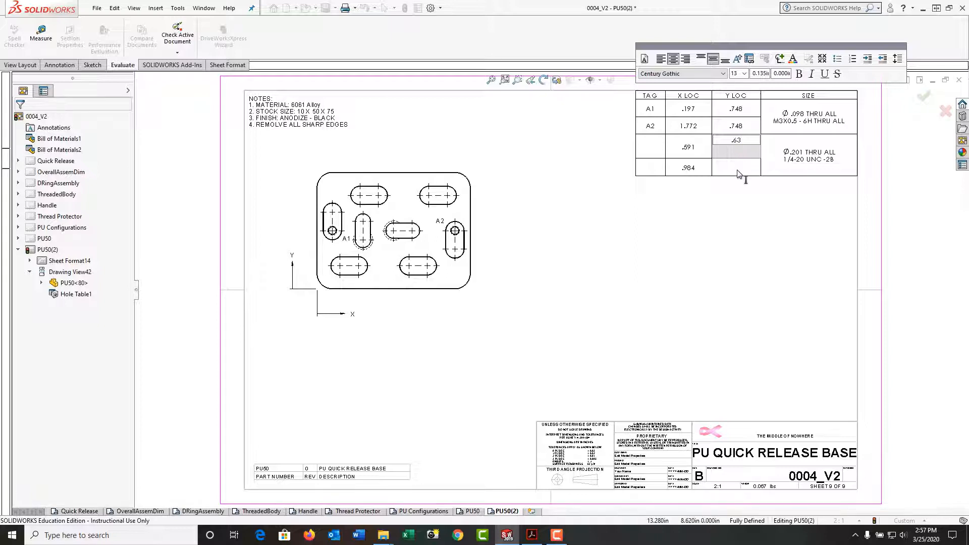
click(736, 172)
double_click(737, 172)
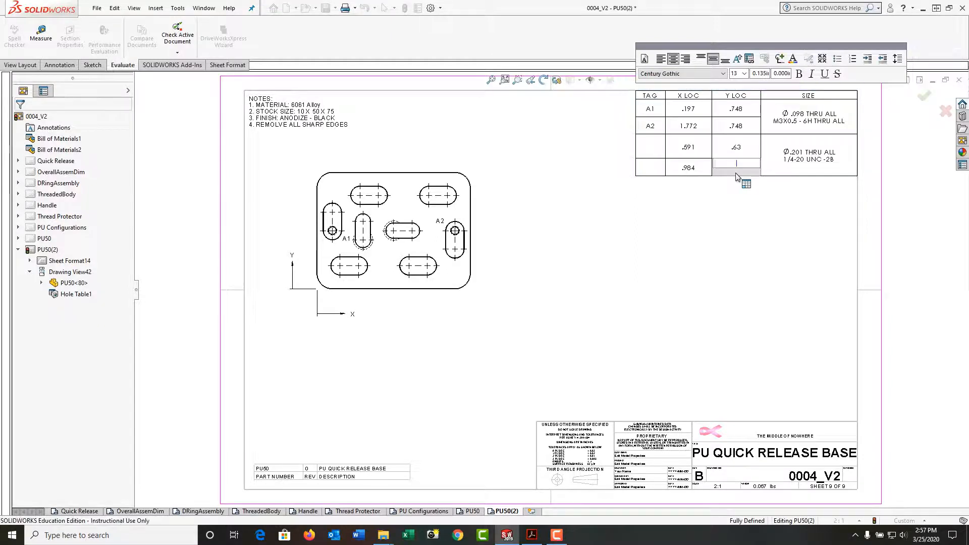
text(.748)
click(648, 147)
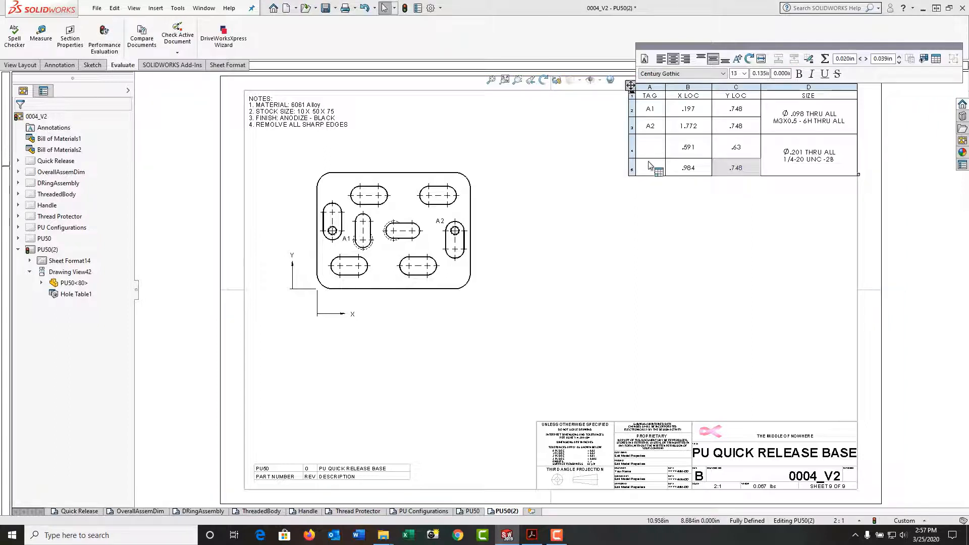
Step: Tag the two new hole-table rows B1 and B2
click(651, 146)
double_click(651, 149)
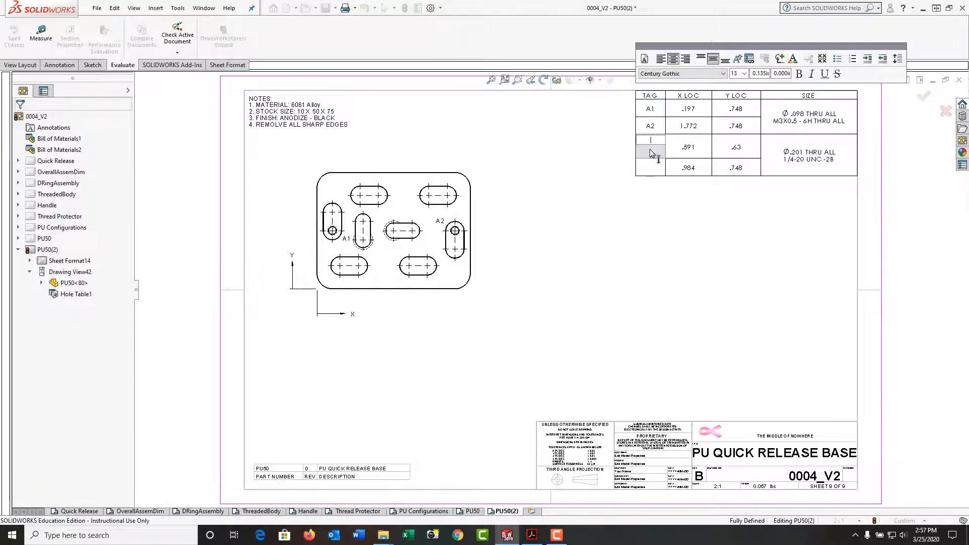
text(B1)
click(651, 171)
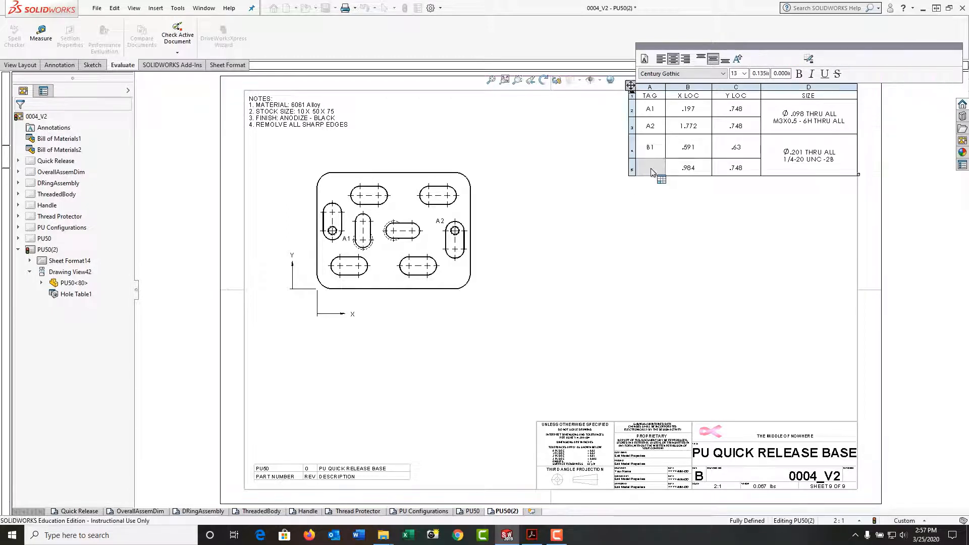
double_click(652, 171)
text(B)
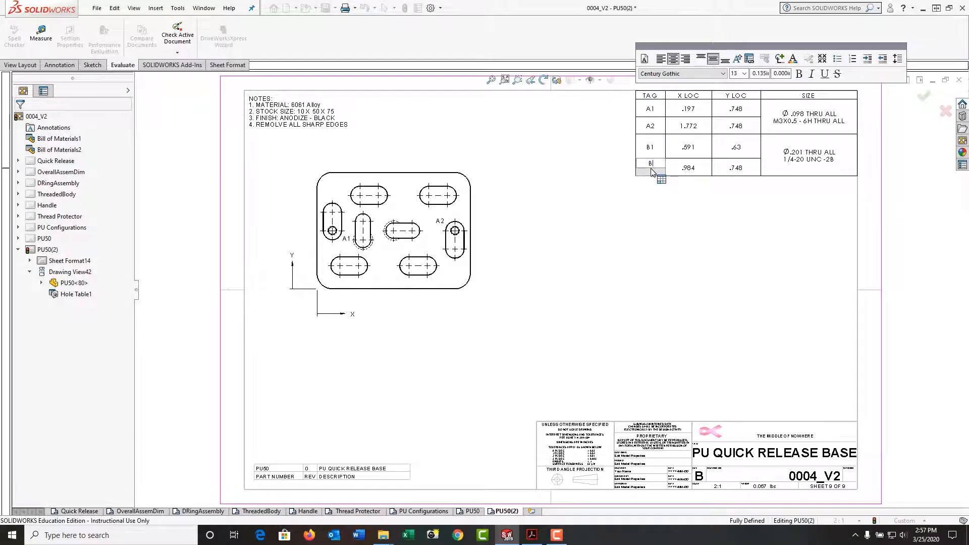
text(2)
click(676, 174)
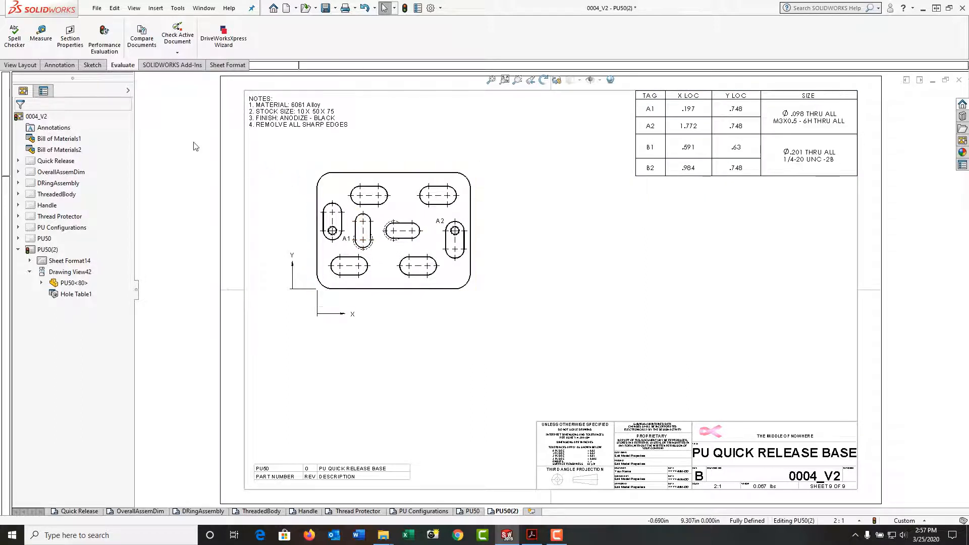
Step: Add a B1 text note on the sheet to the right of the plate view
click(59, 64)
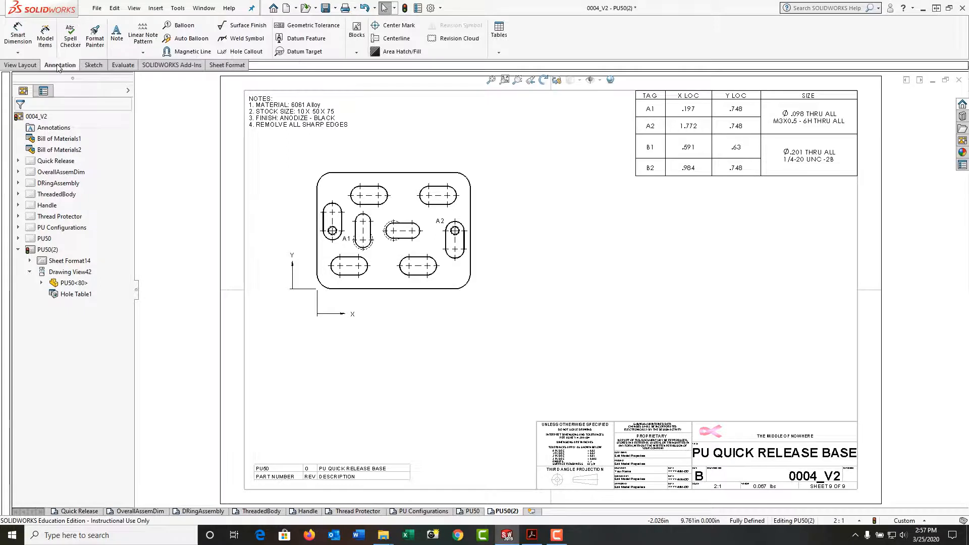
click(116, 36)
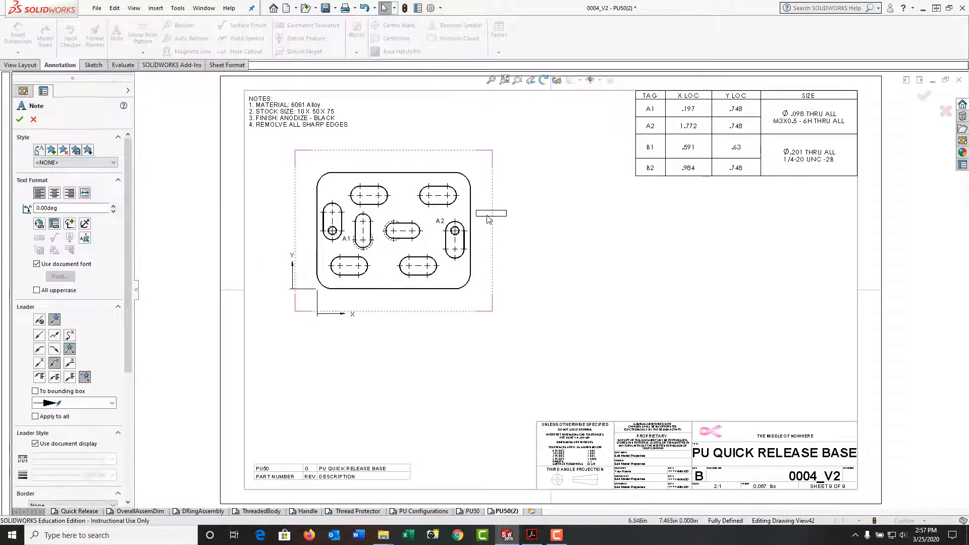
click(509, 204)
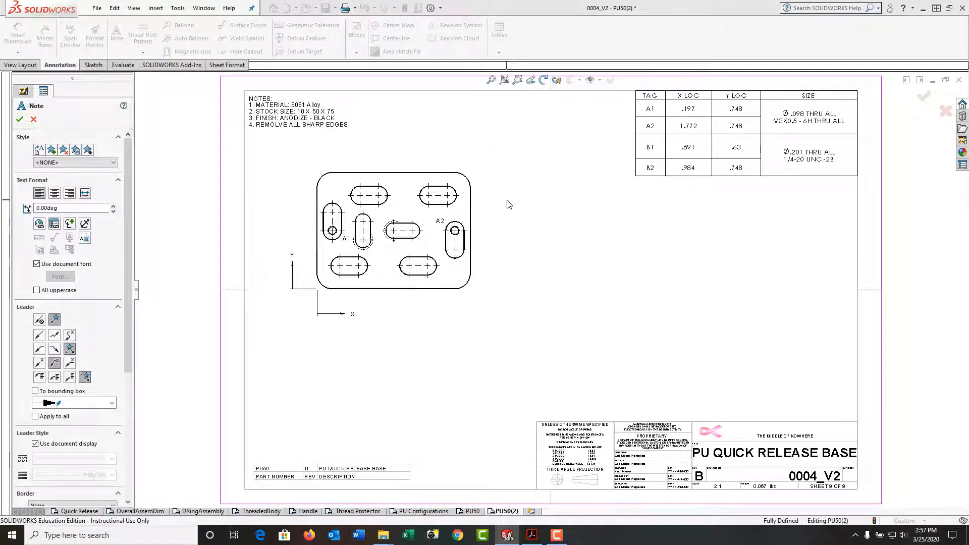
text(B1)
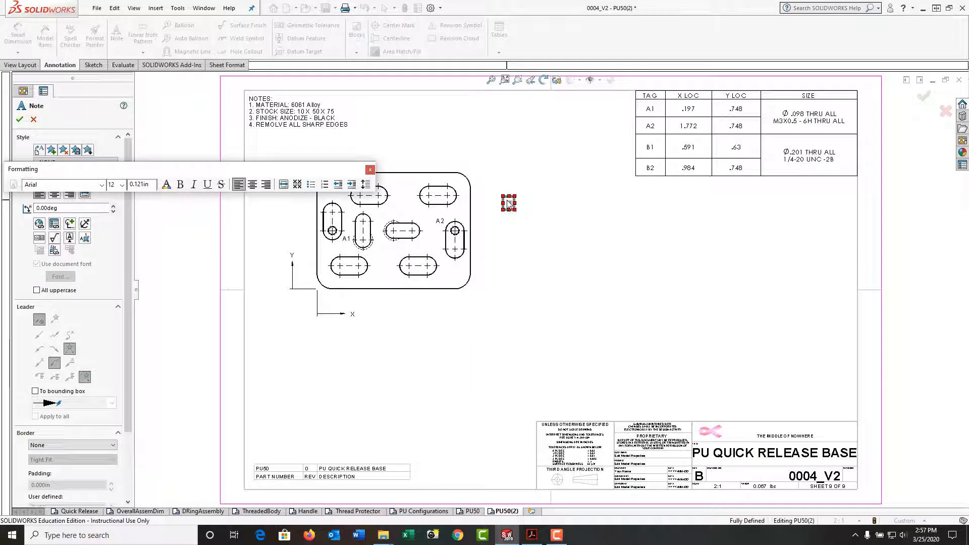
click(533, 247)
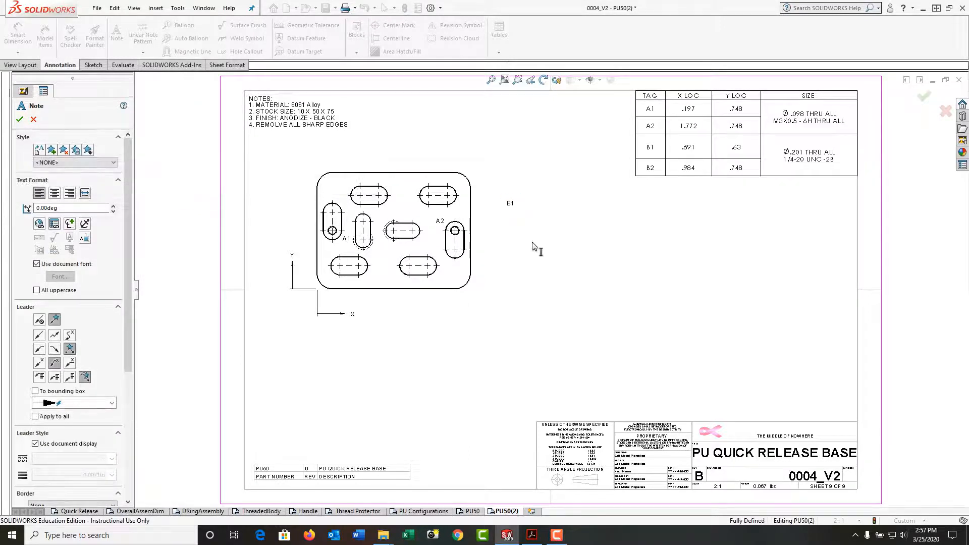
Step: Add a second note, B2, below B1, then select the B1 note and press Delete
click(515, 228)
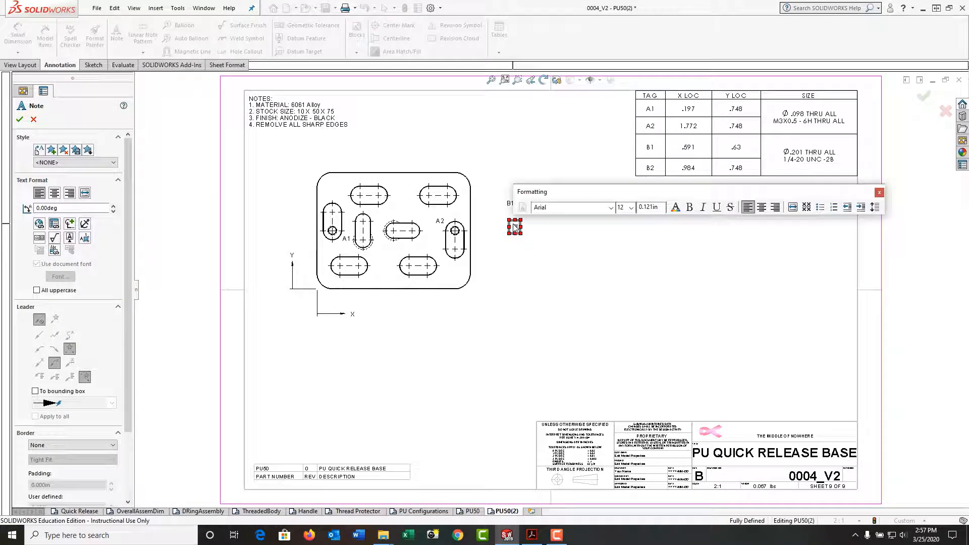
click(544, 261)
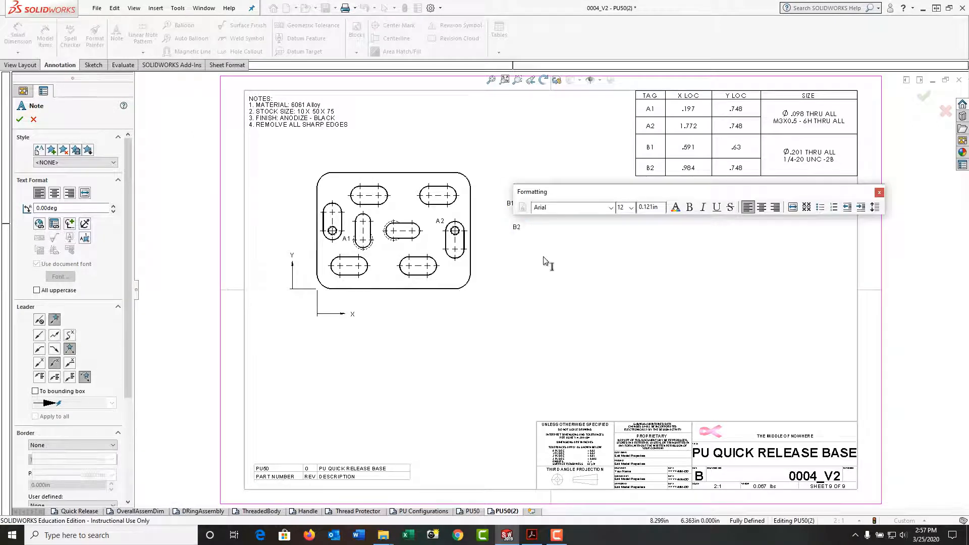
key(Escape)
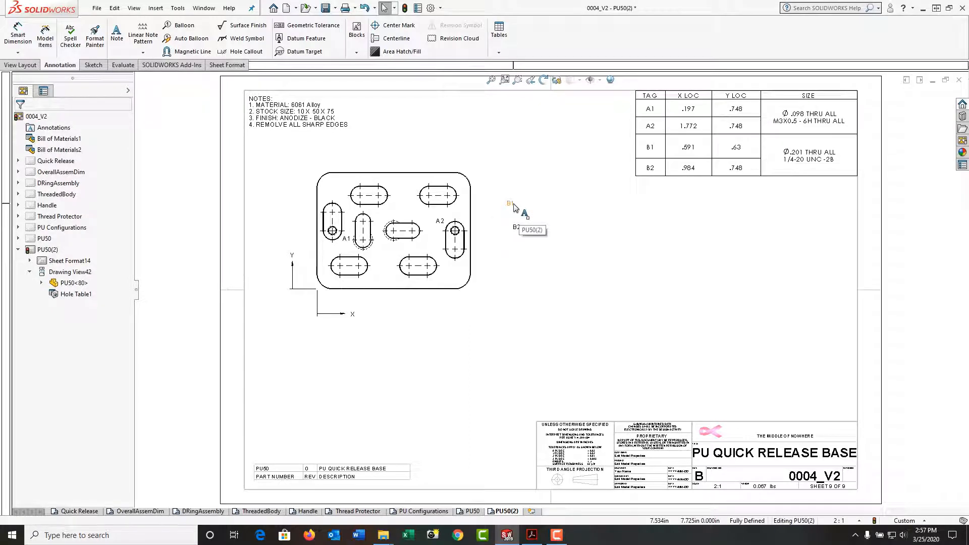
click(510, 204)
key(Delete)
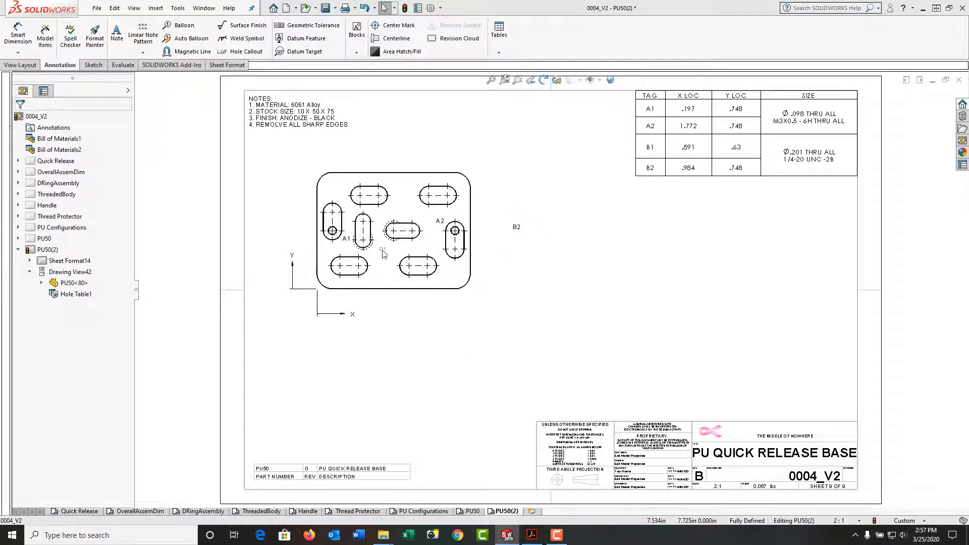
Step: Move B1 beside the central slot and B2 above it, then deselect the hole table
drag(382, 250, 376, 251)
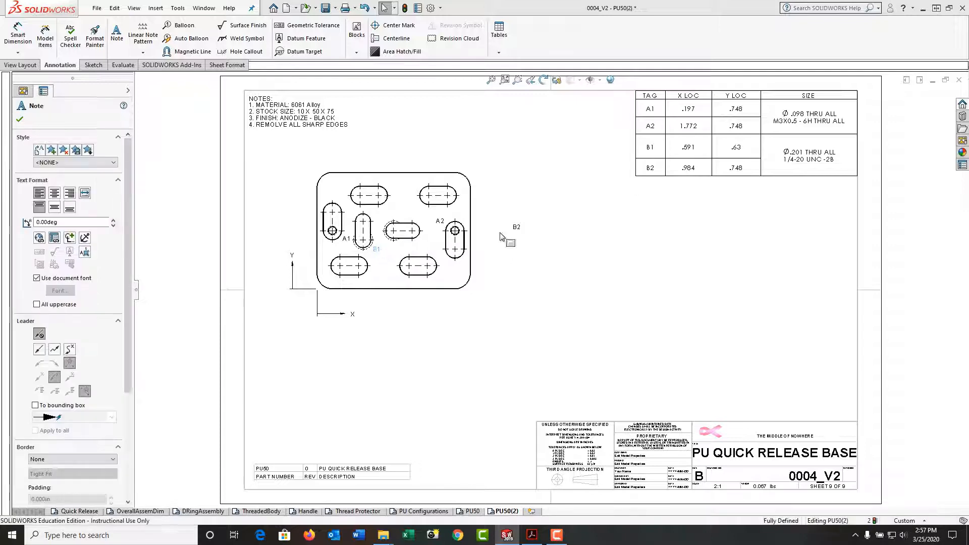
drag(516, 227, 395, 222)
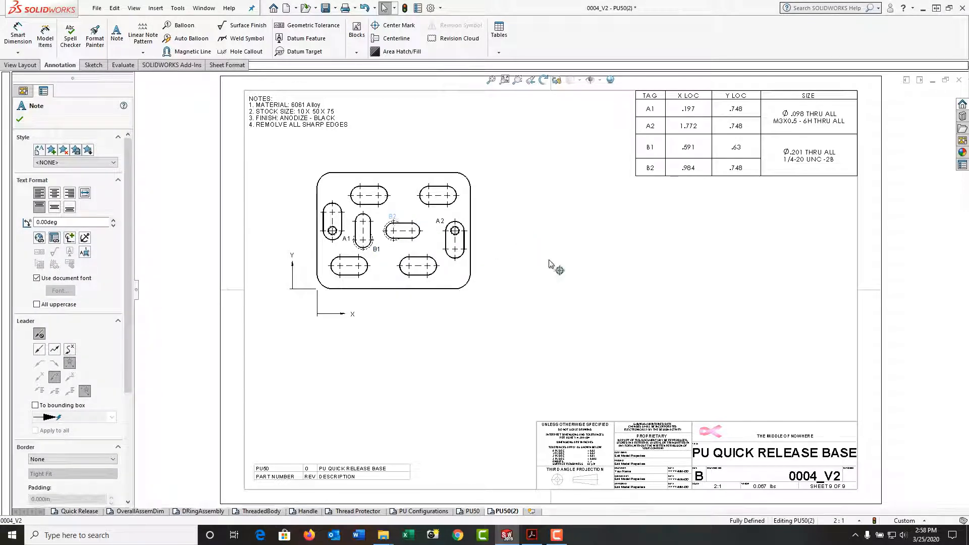
click(556, 273)
click(674, 149)
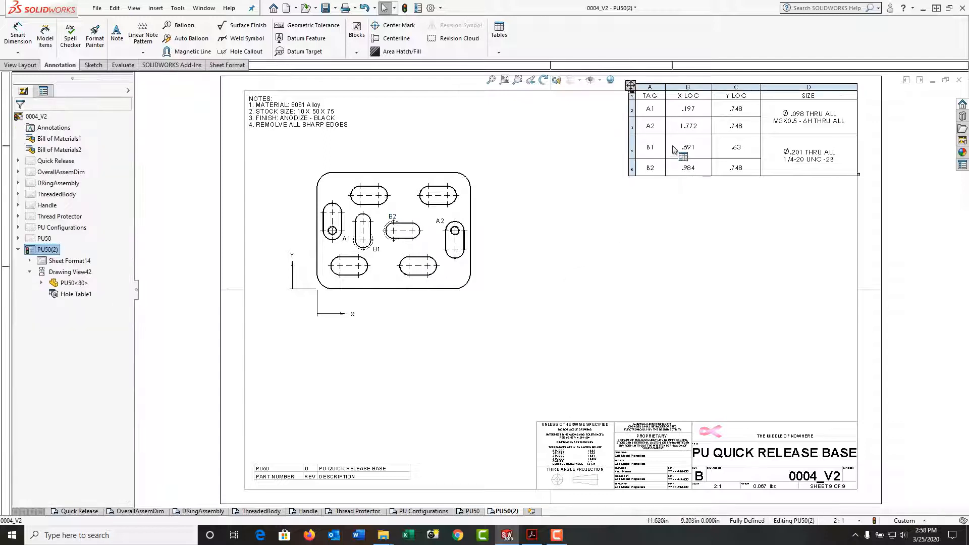
click(704, 197)
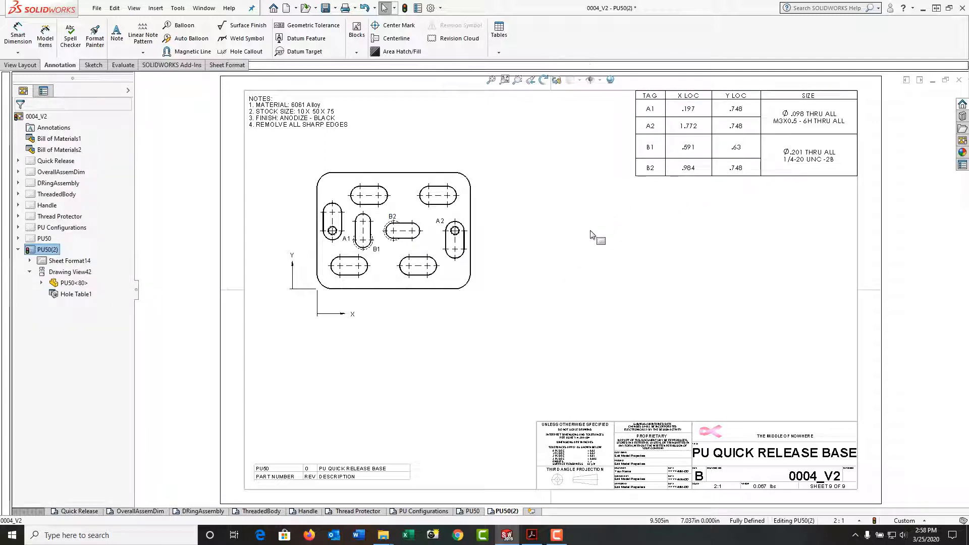